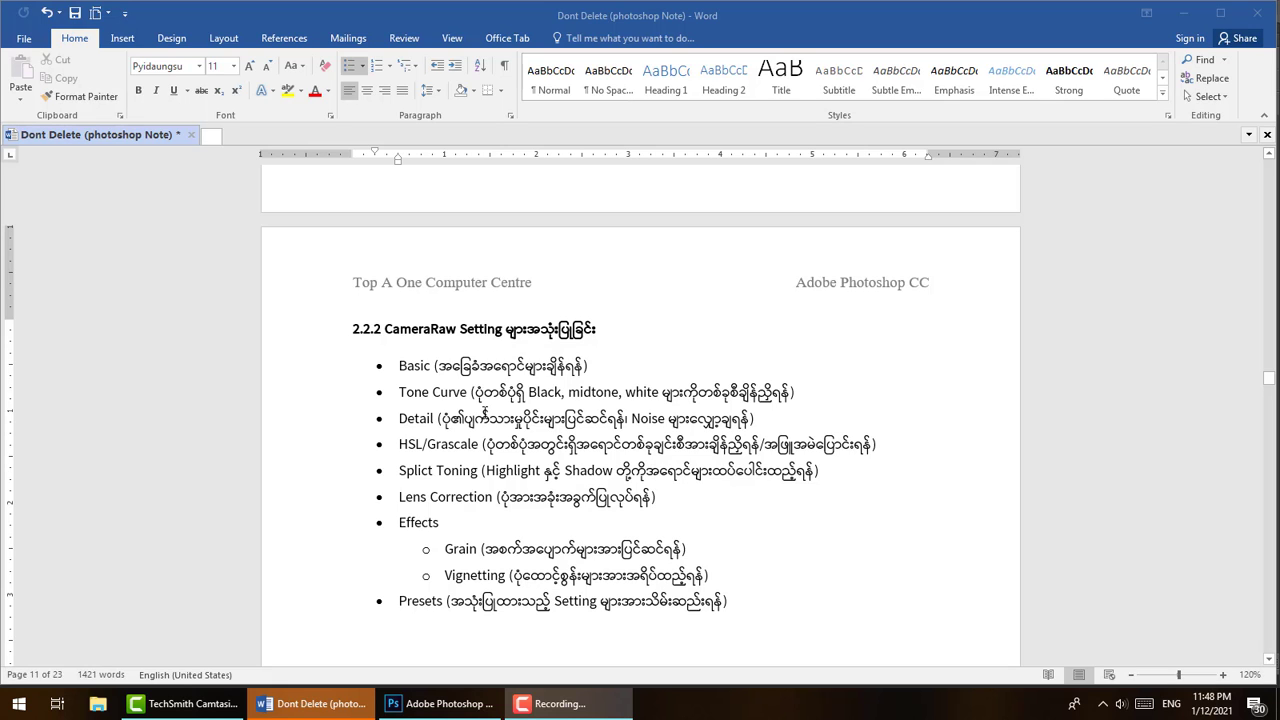
Switch to Photoshop and browse the Open dialog to the AllWallpaper folder inside Photo on drive DATA (D:)
left_click(442, 703)
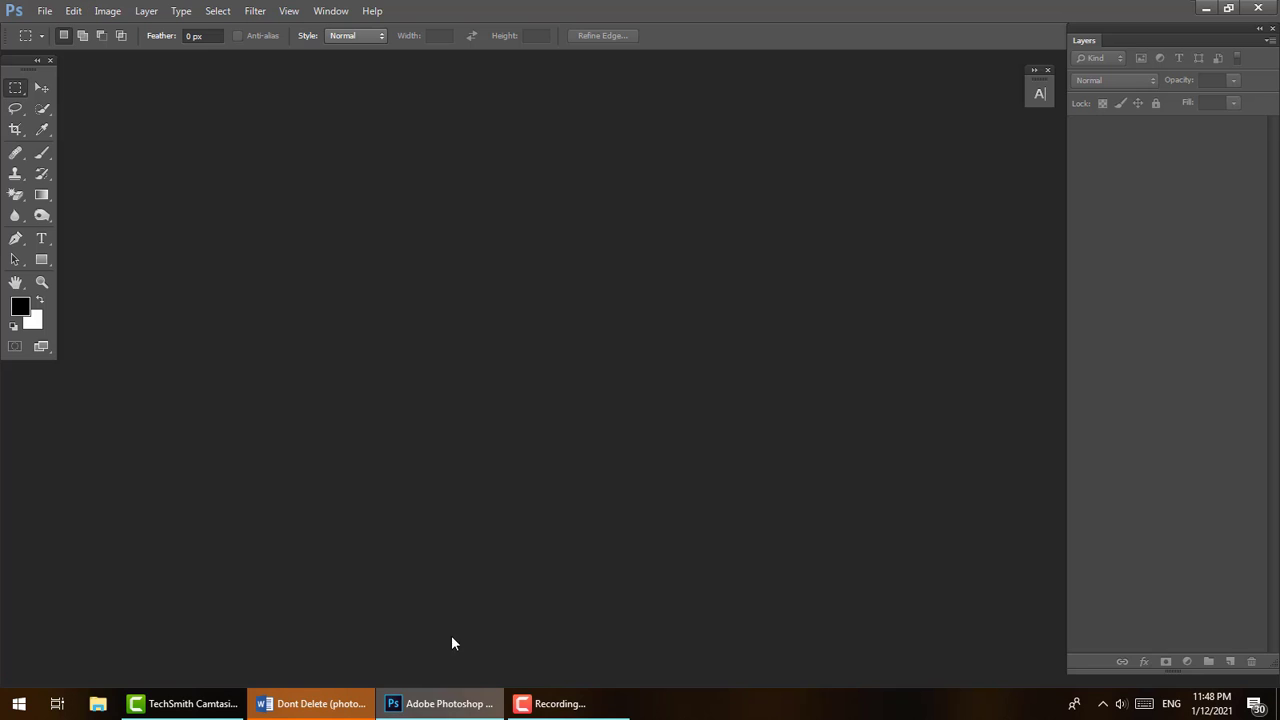
double_click(417, 317)
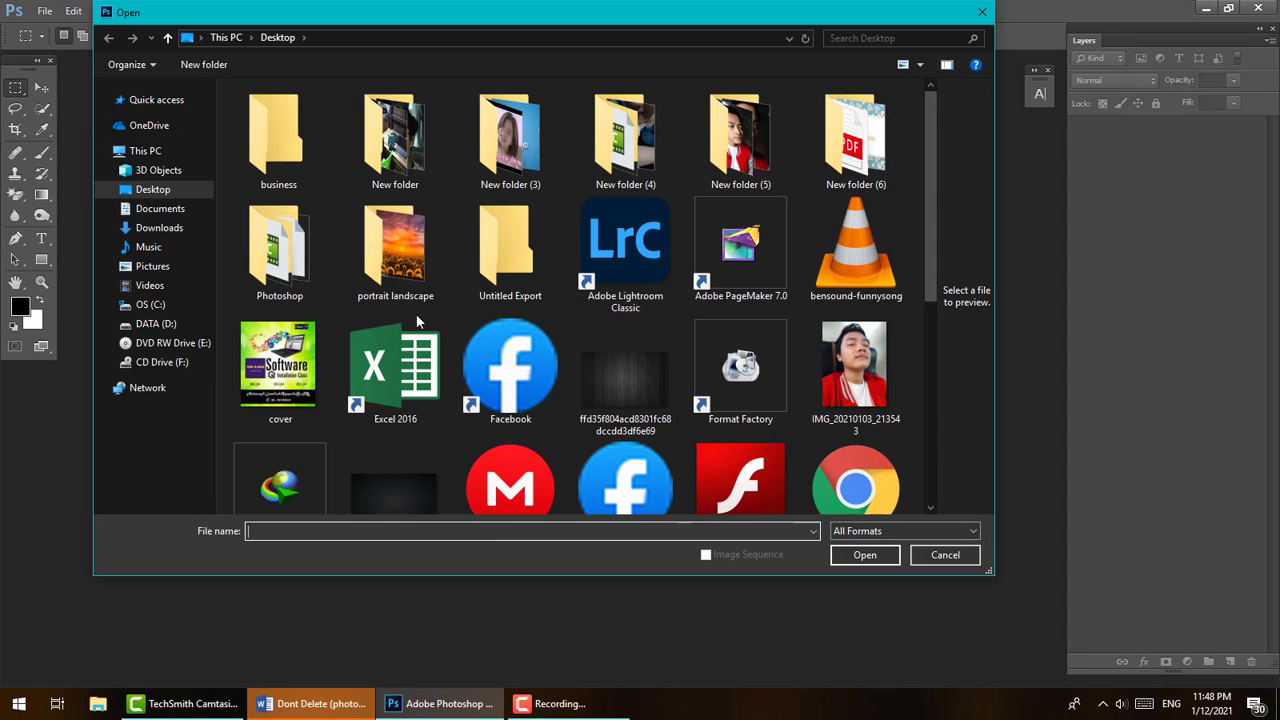
left_click(156, 160)
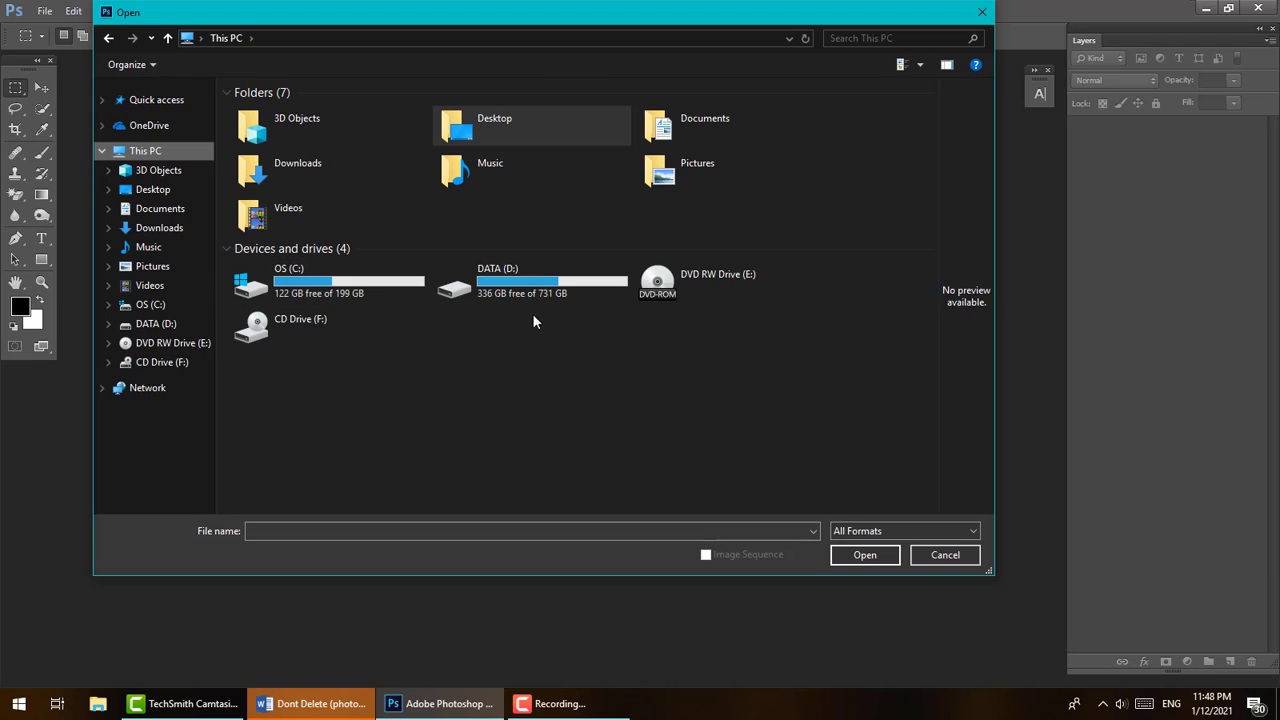
double_click(536, 278)
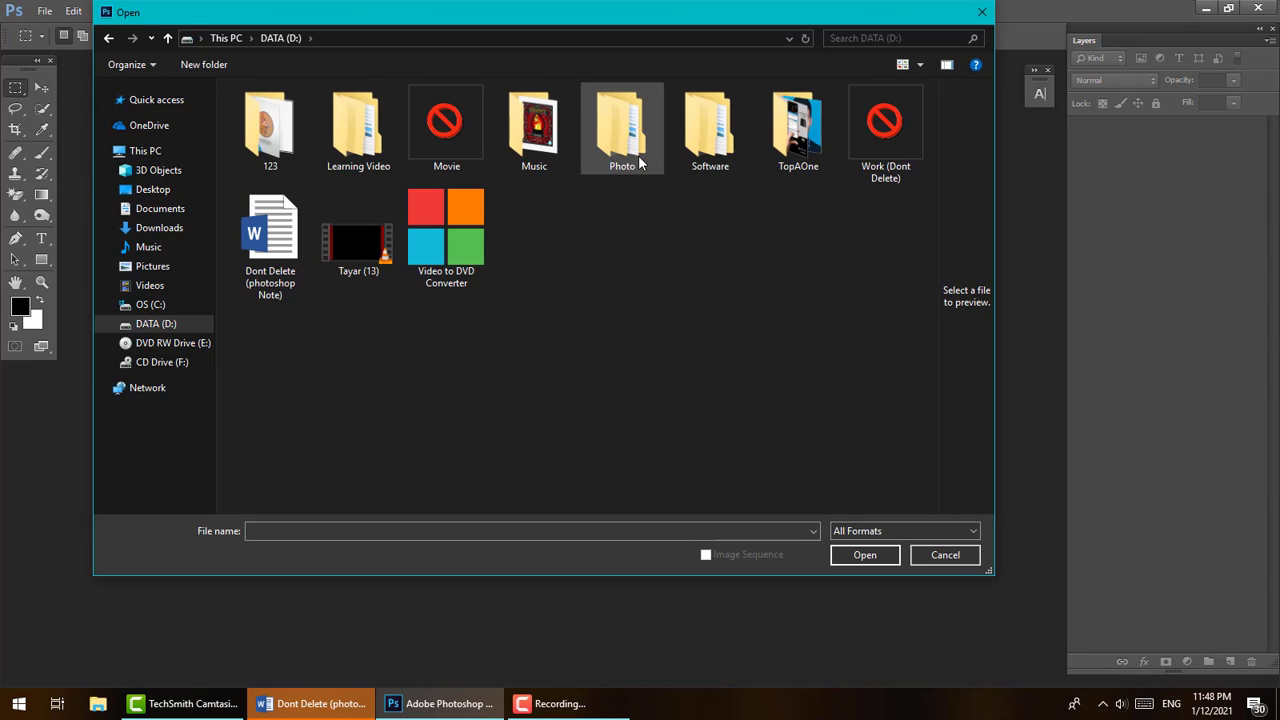
double_click(620, 125)
double_click(262, 148)
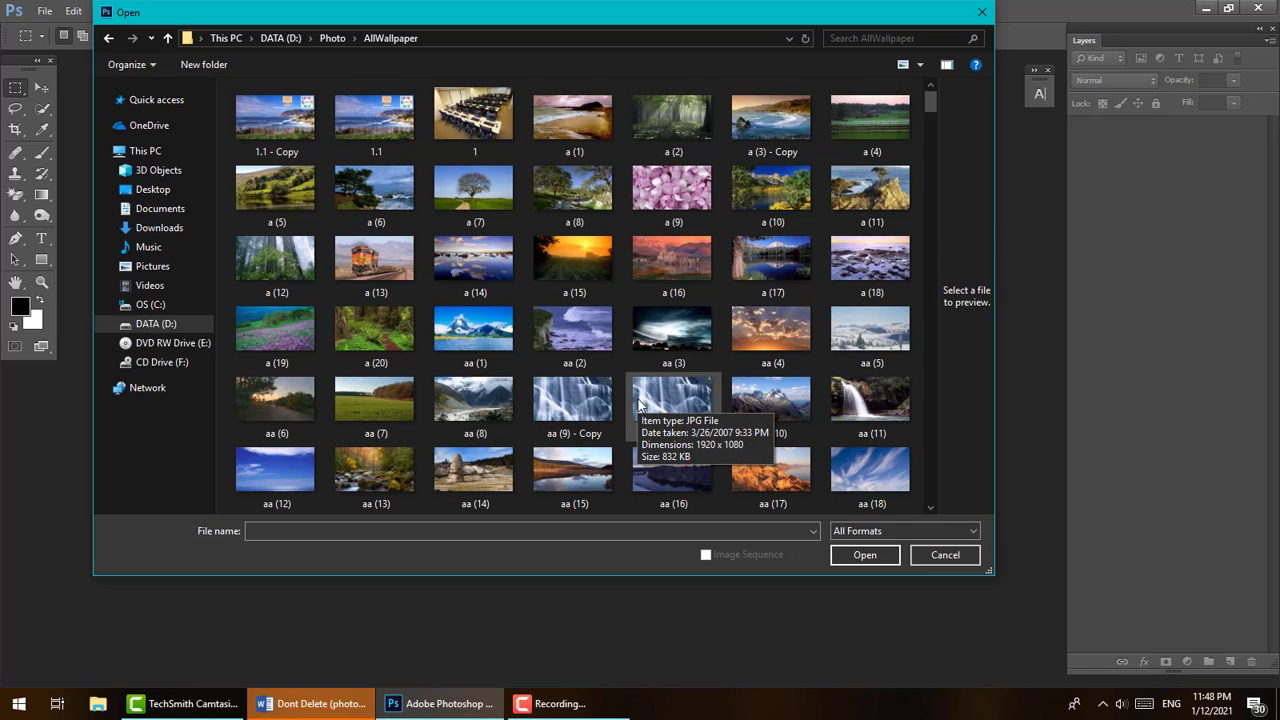
Open the coastal photo c (9) from the AllWallpaper folder
scroll(640, 403, "down", 3)
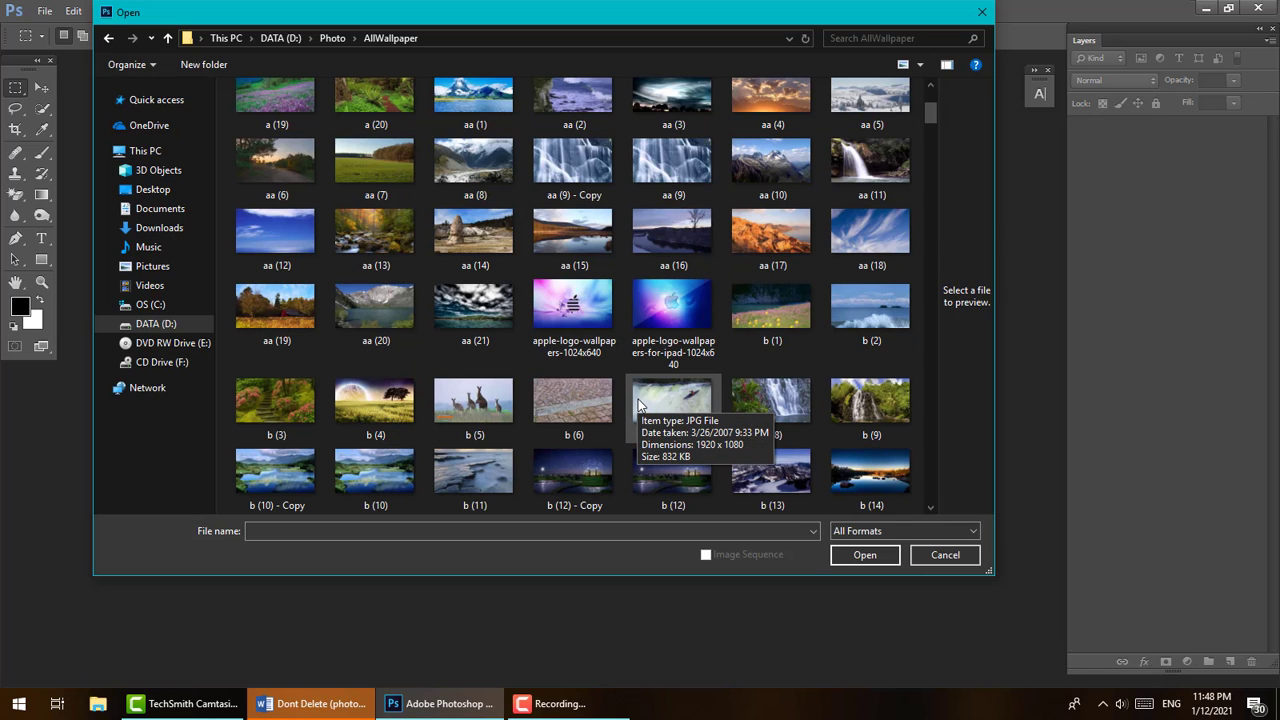
scroll(681, 423, "down", 3)
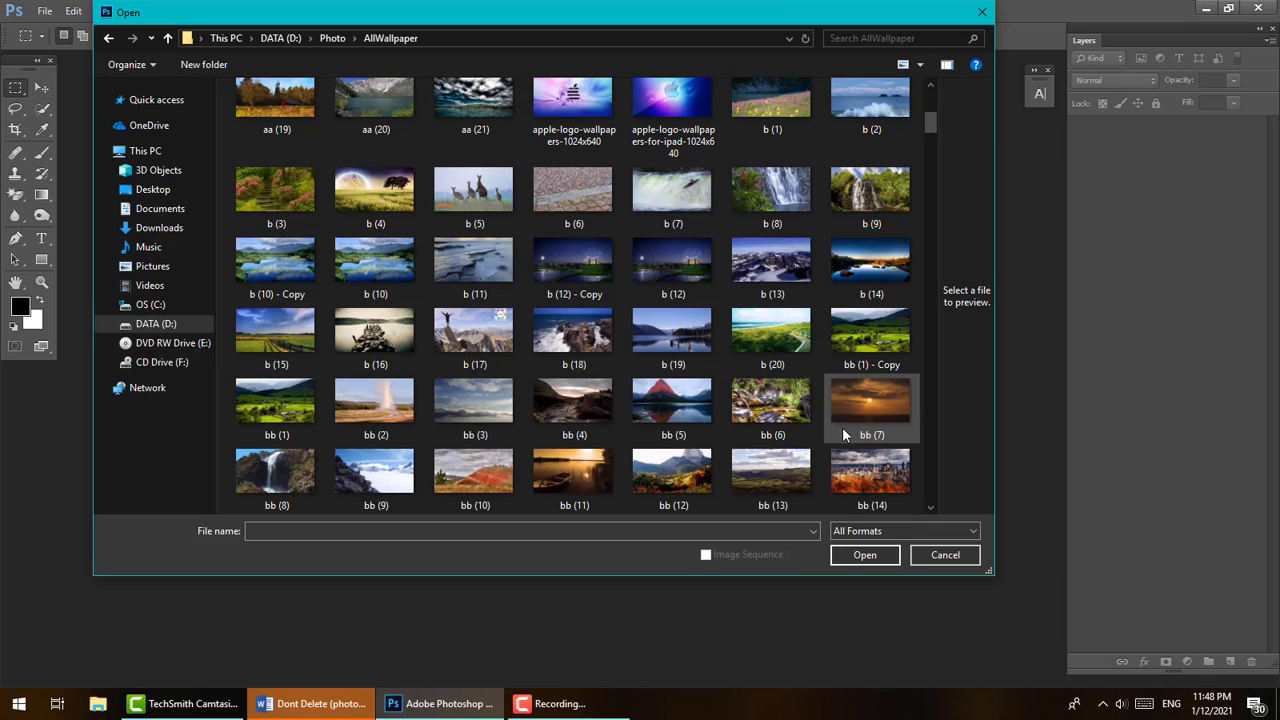
scroll(530, 458, "down", 3)
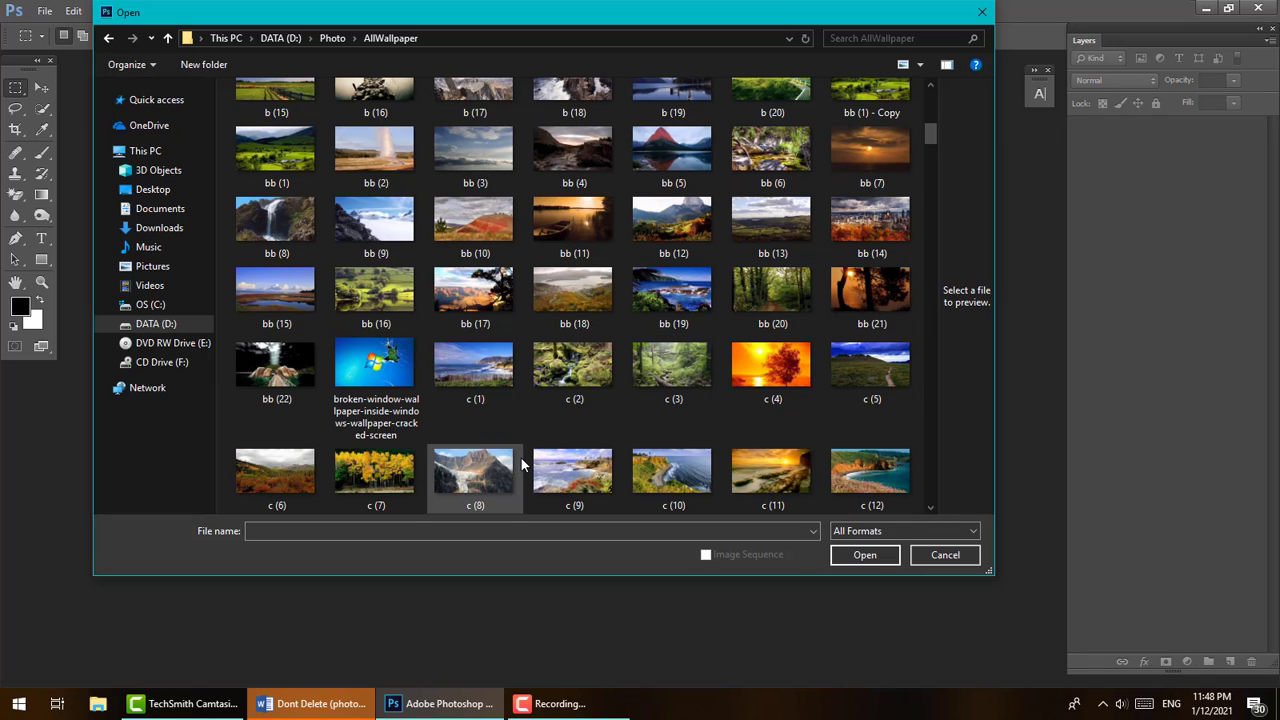
left_click(575, 476)
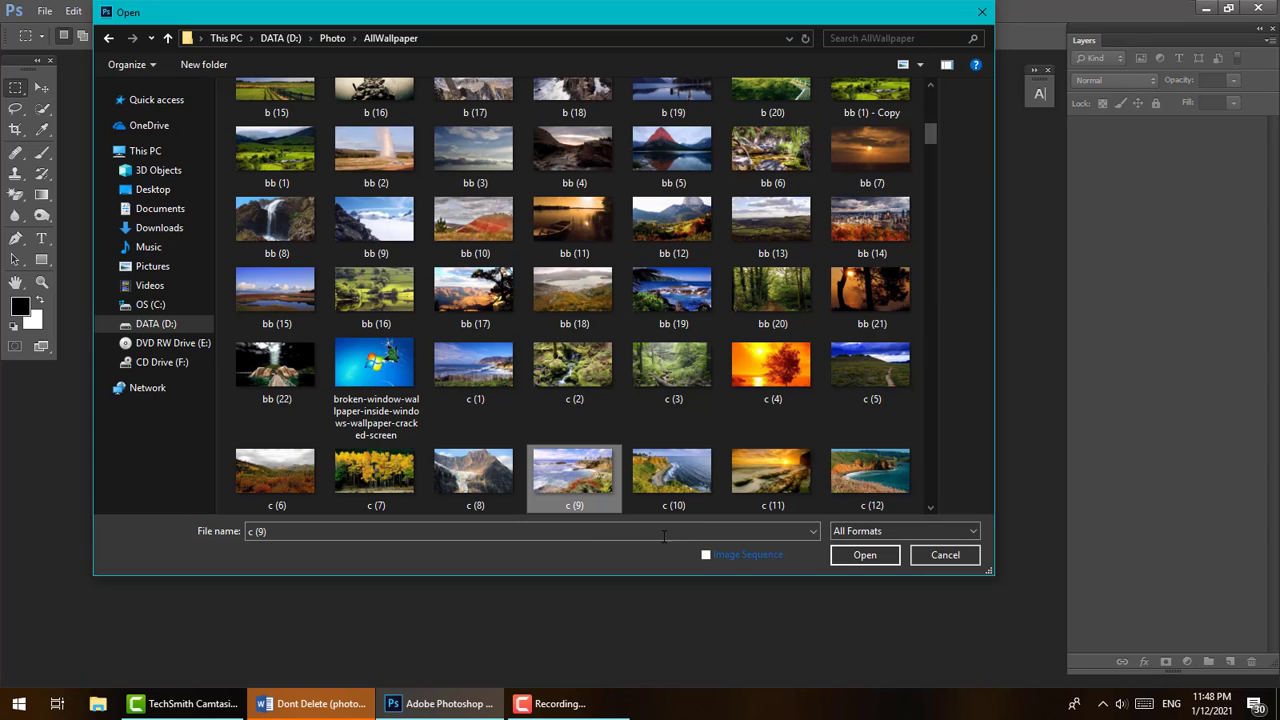
left_click(855, 556)
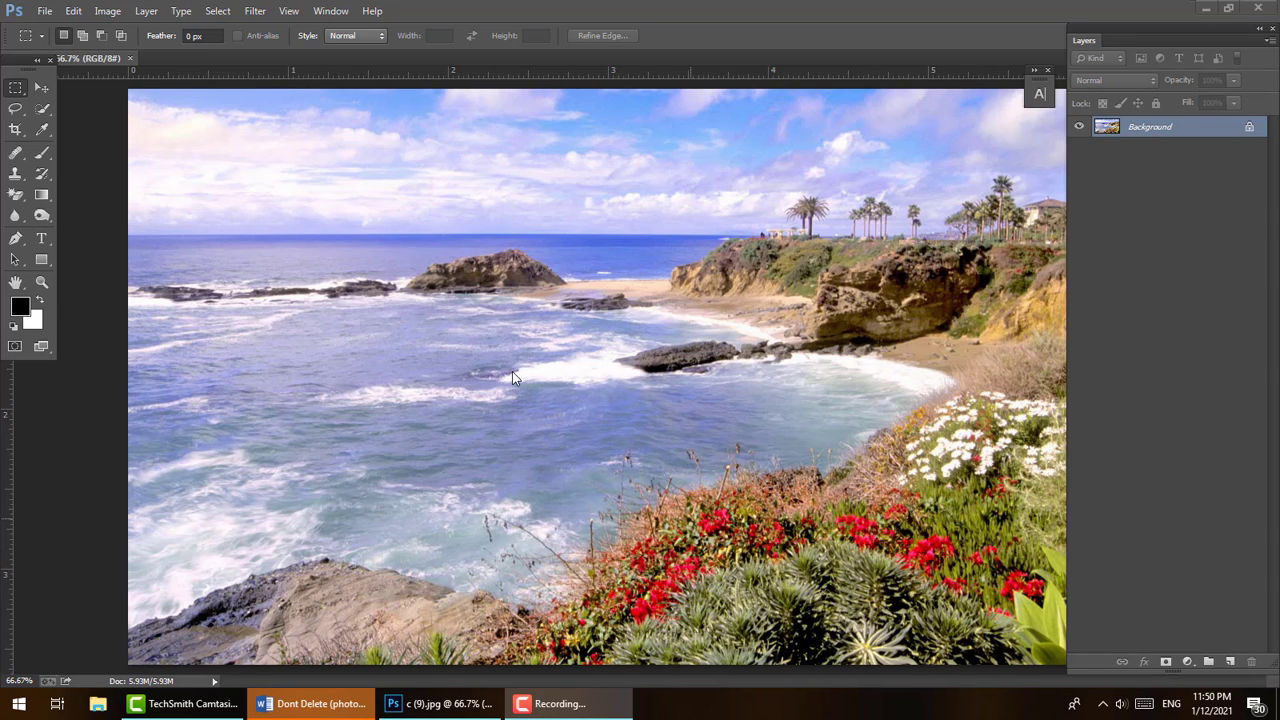
Try to open the Camera Raw Filter for the coastal photo
left_click(256, 11)
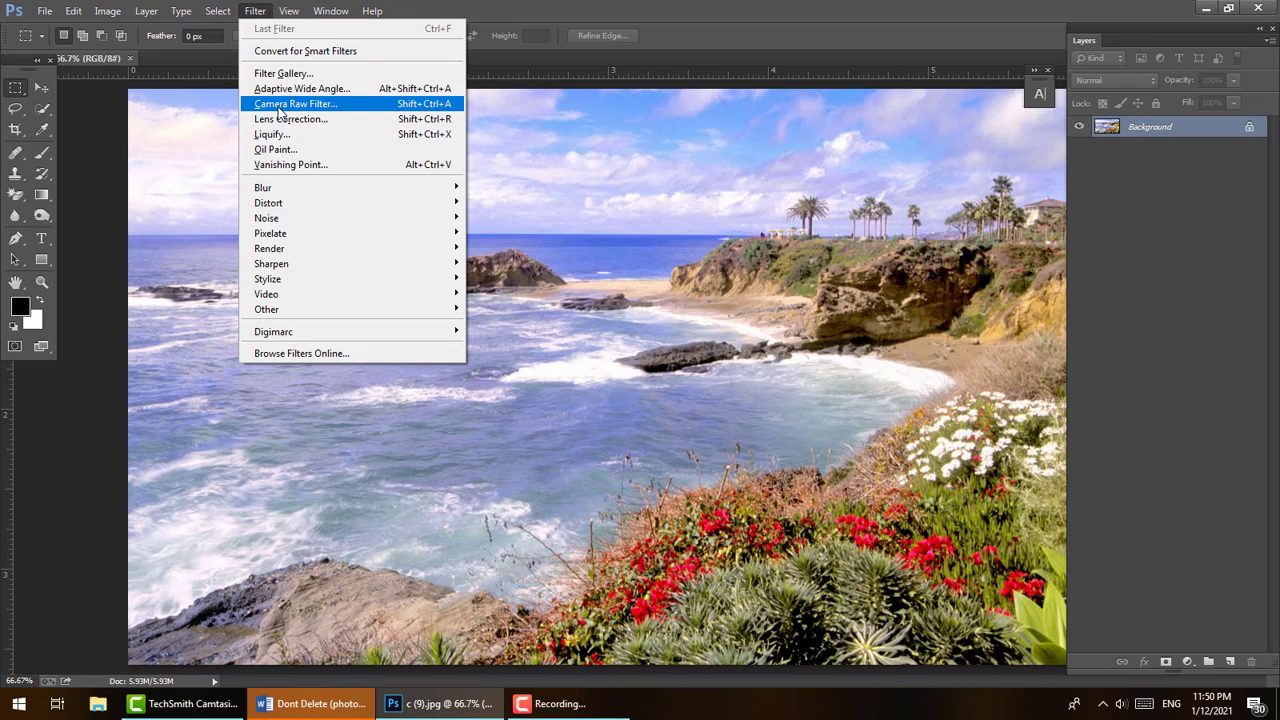
left_click(490, 10)
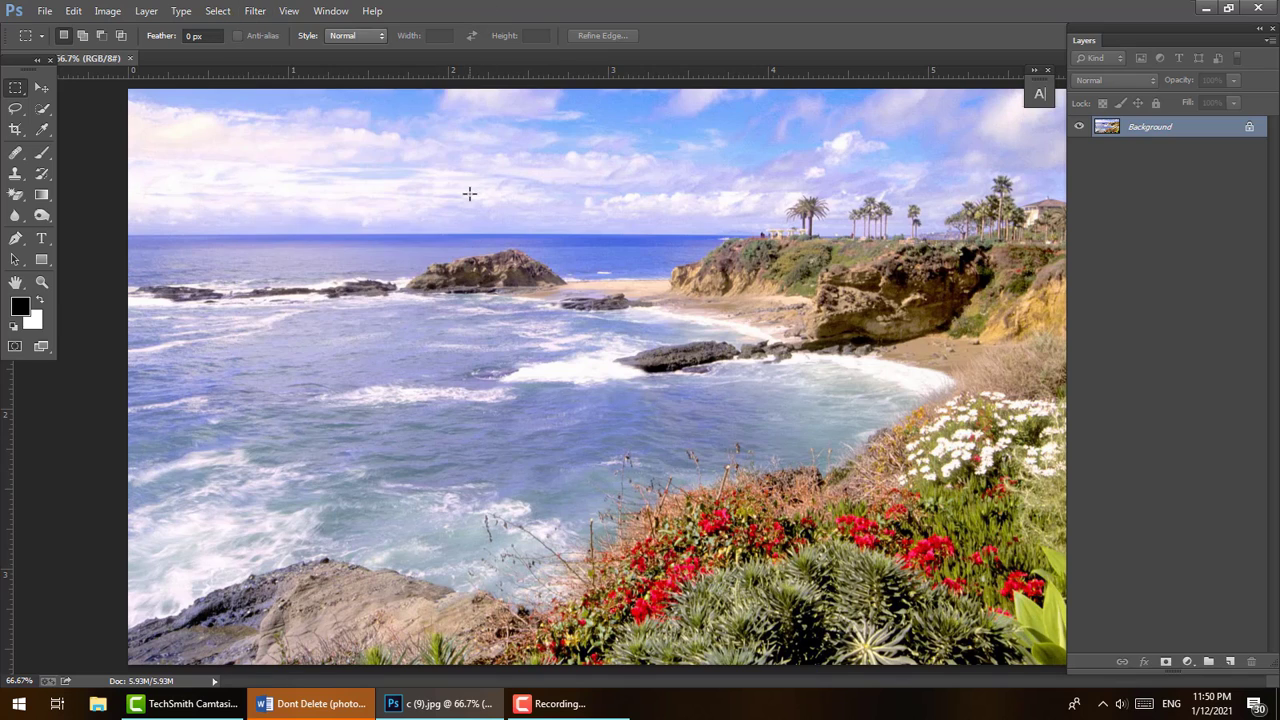
key("ctrl+shift+a")
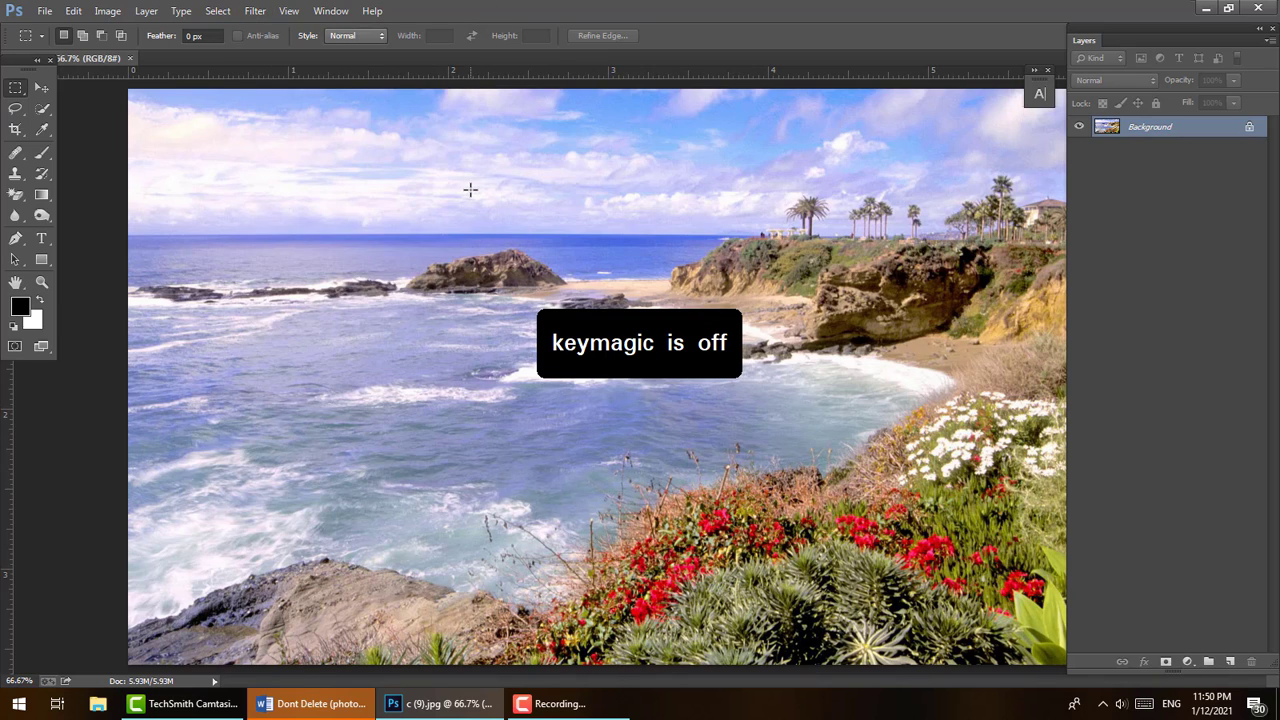
Quit the KeyMagic keyboard utility running in the background
left_click(1101, 708)
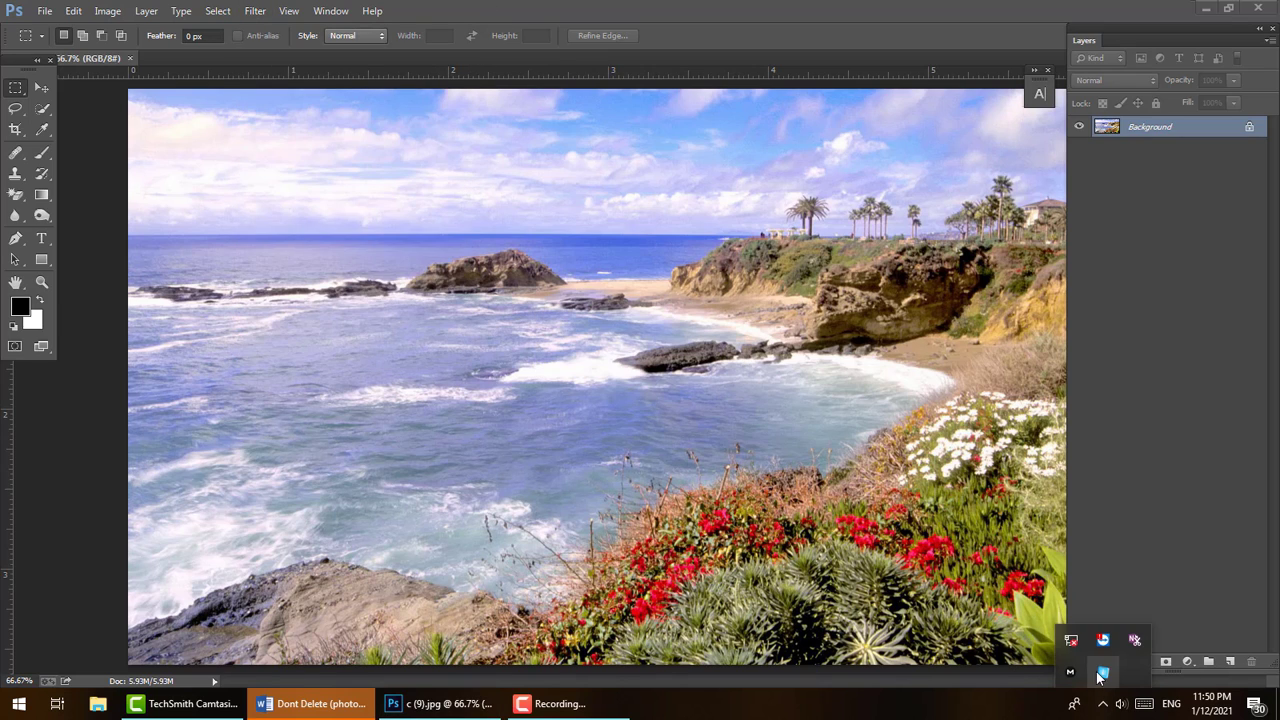
right_click(1094, 670)
left_click(1112, 656)
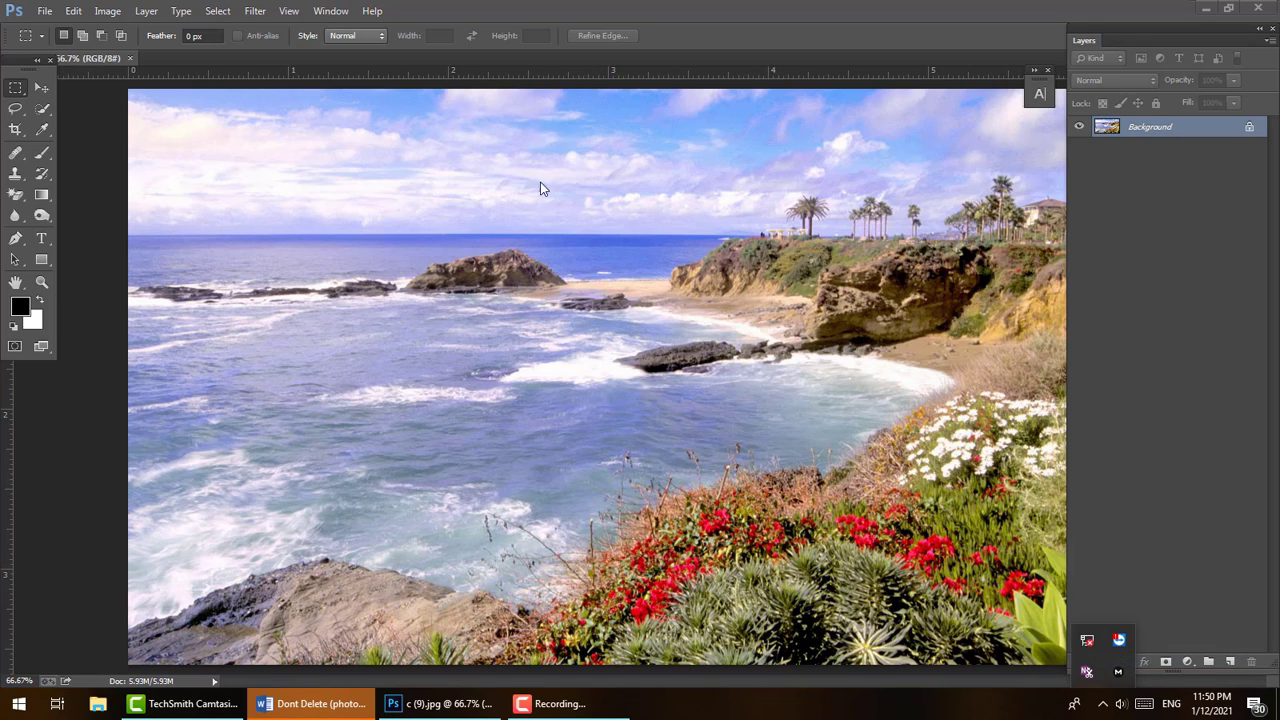
Open the coastal photo in the Camera Raw Filter
left_click(500, 17)
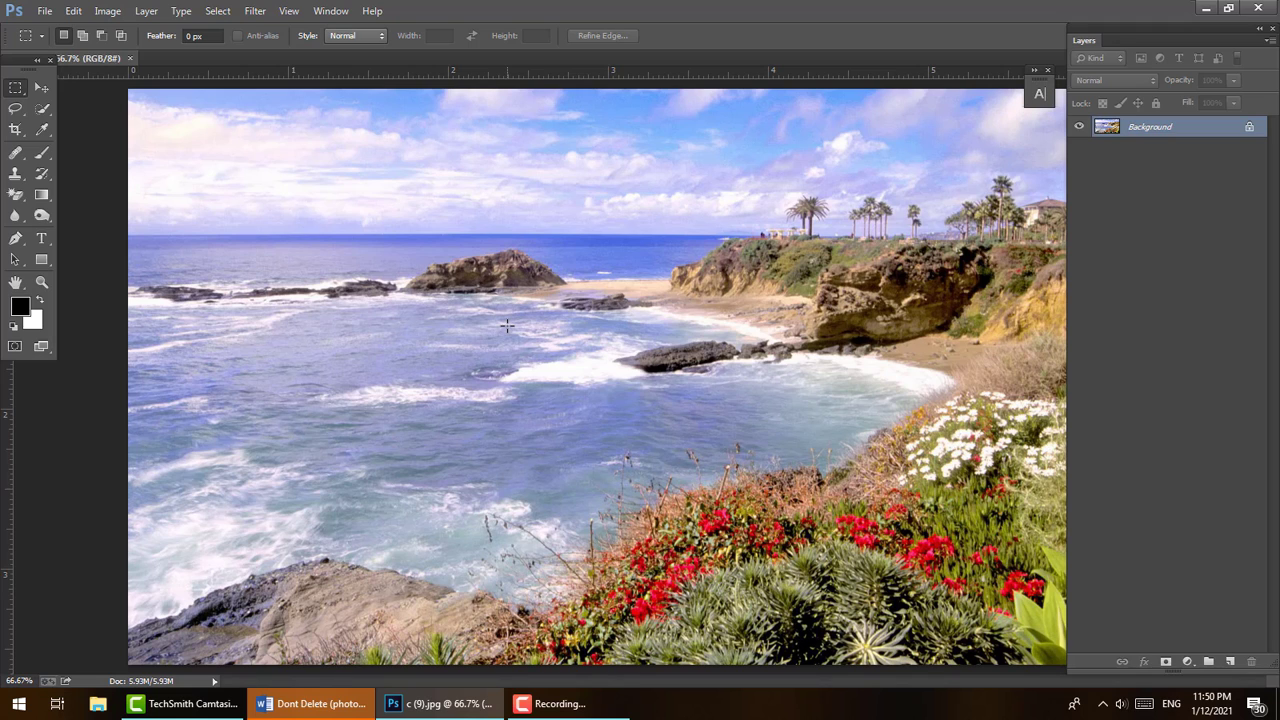
left_click(255, 11)
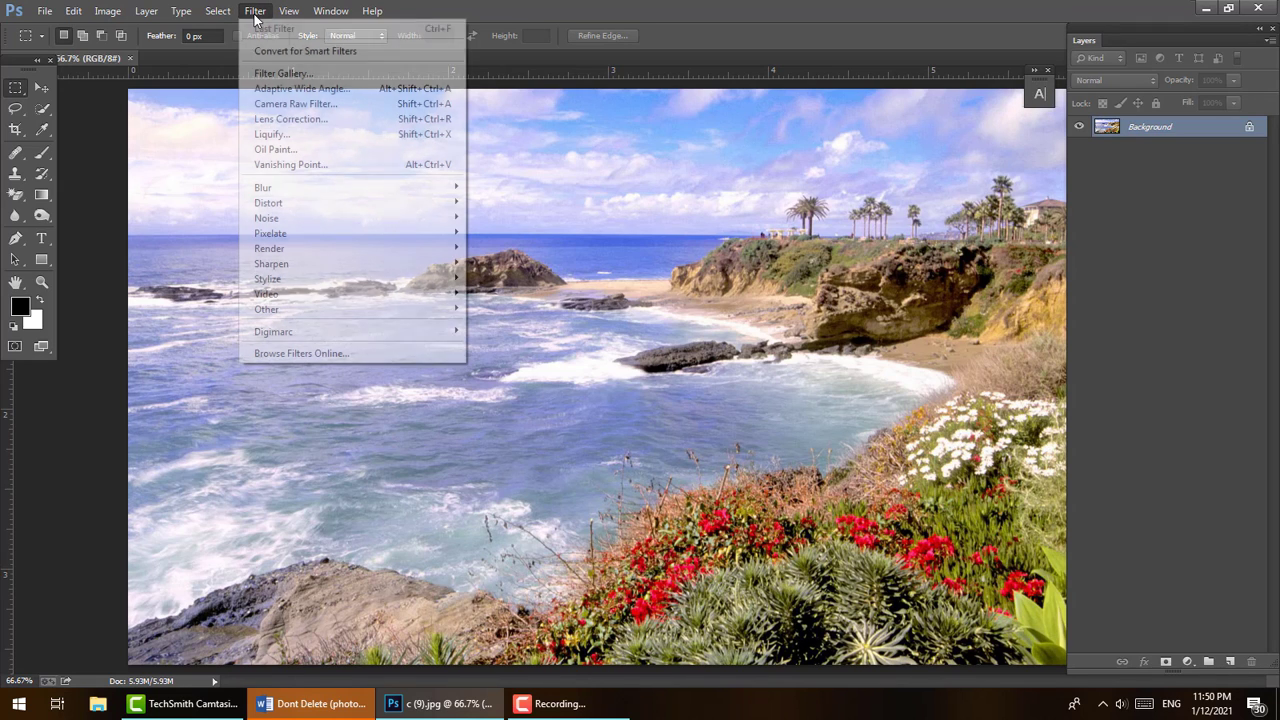
left_click(278, 104)
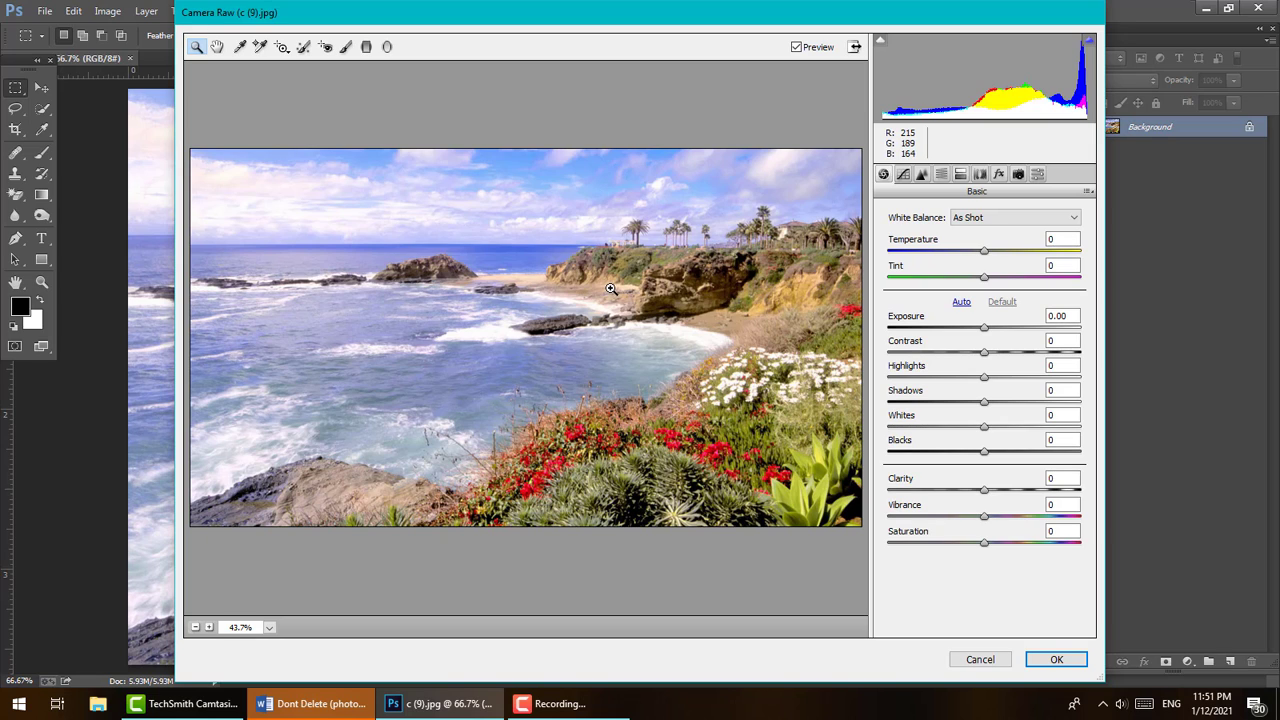
Apply the automatic tone adjustment, then lower Temperature to -33 and return it to 0
left_click(962, 303)
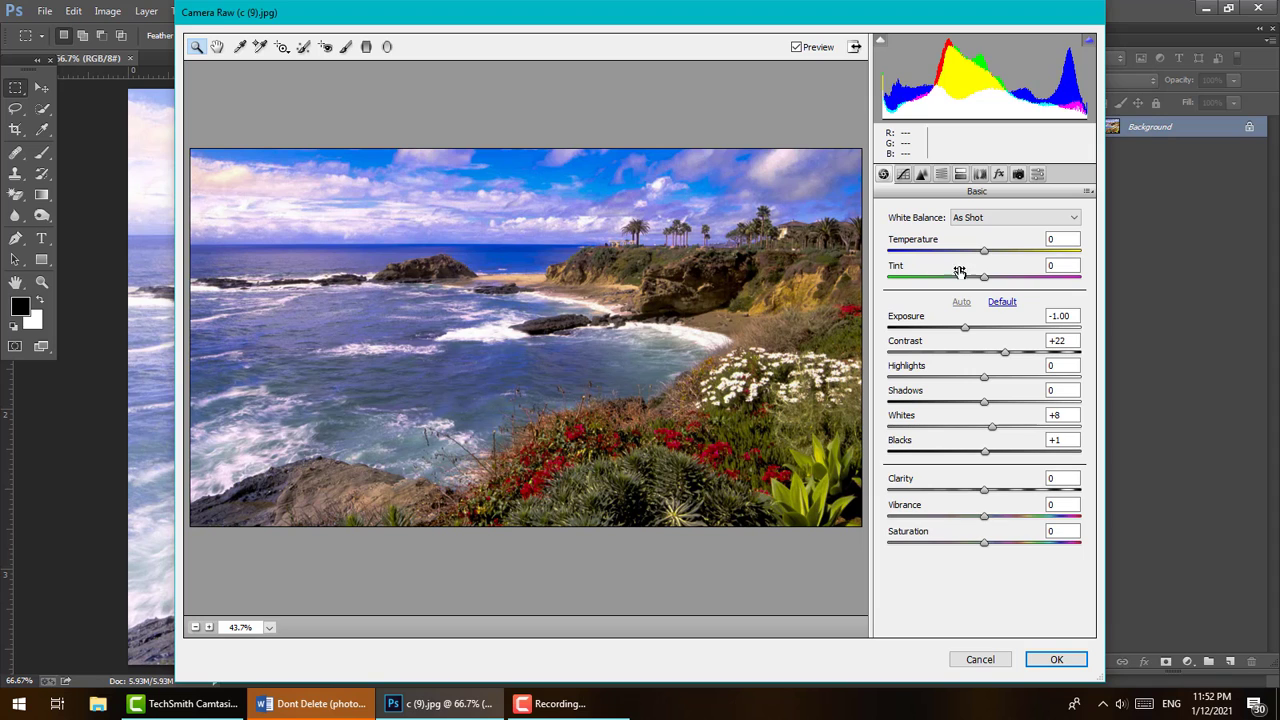
left_click_drag(986, 257, 953, 265)
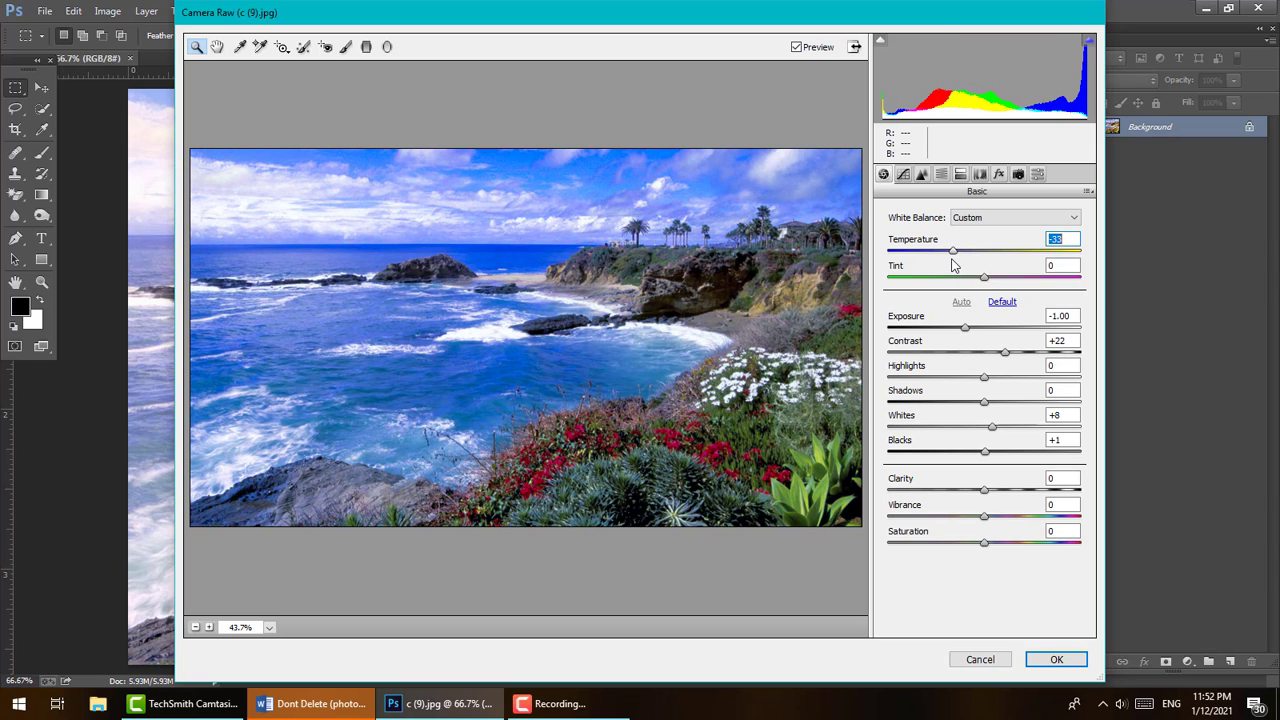
left_click_drag(953, 265, 982, 264)
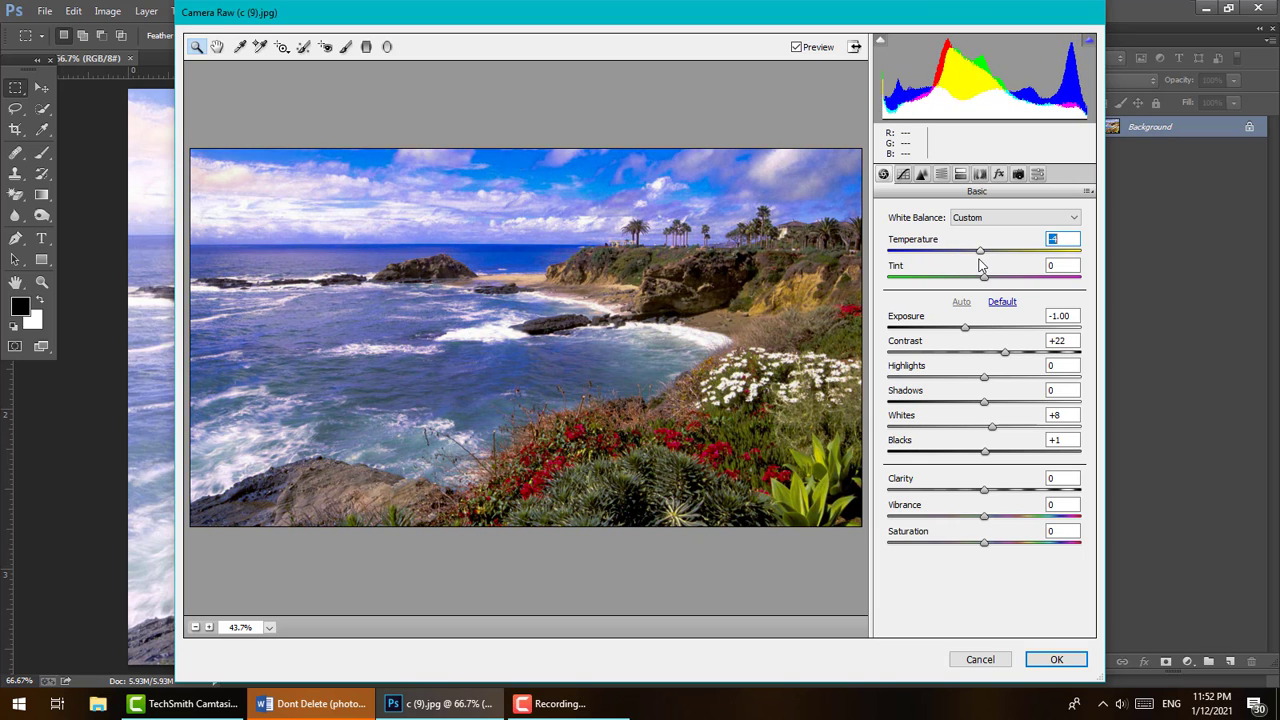
type("0")
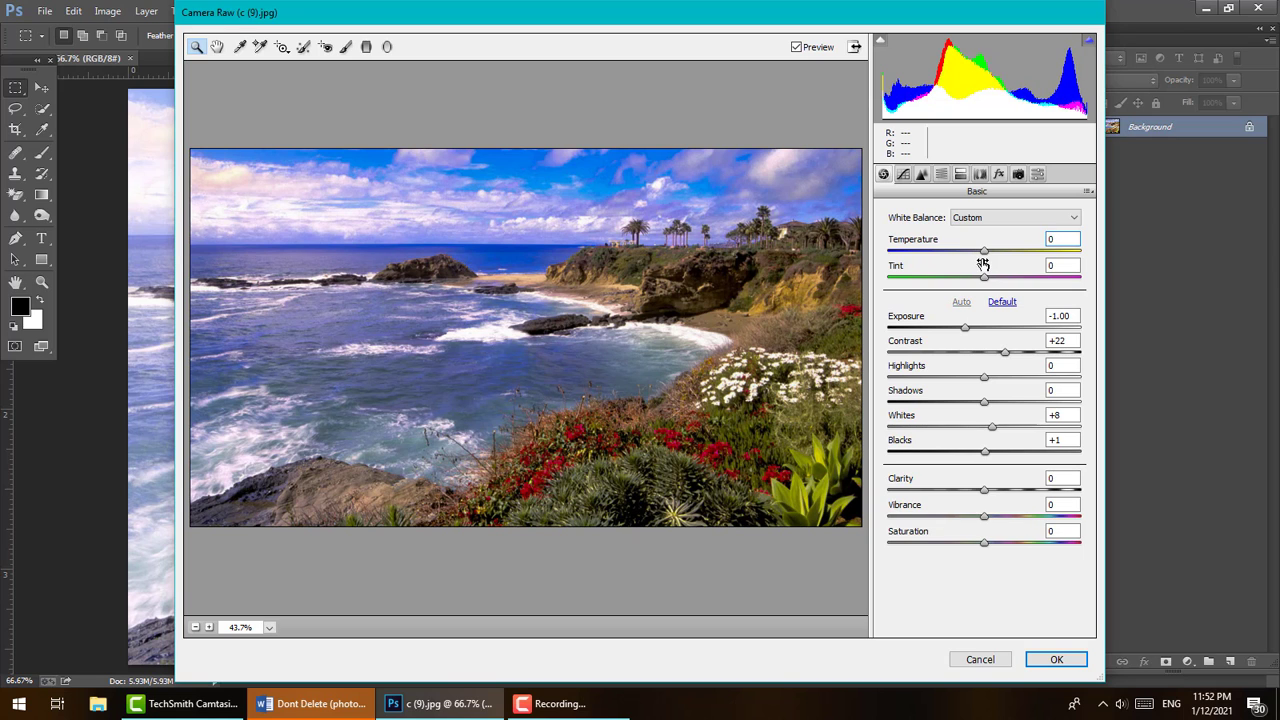
Try a Tint of -59 on the photo and return it to 0
left_click(960, 267)
type("-59")
key("Return")
left_click_drag(944, 279, 983, 282)
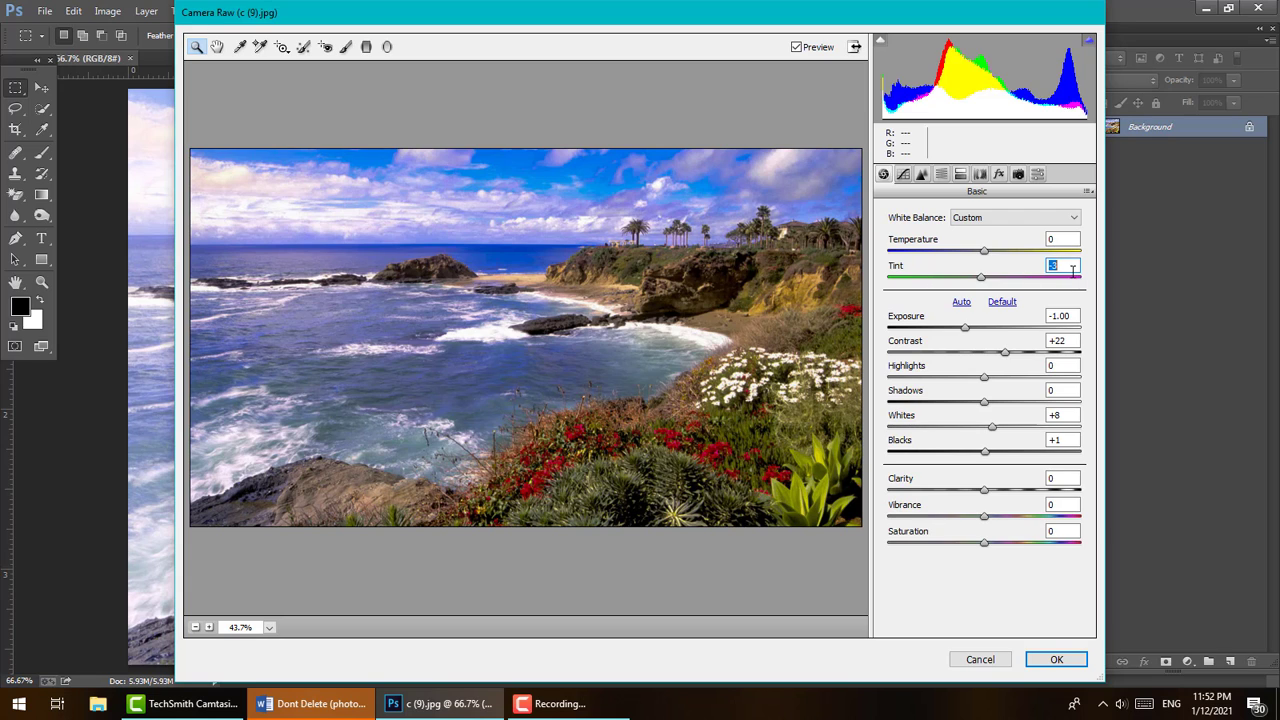
double_click(985, 273)
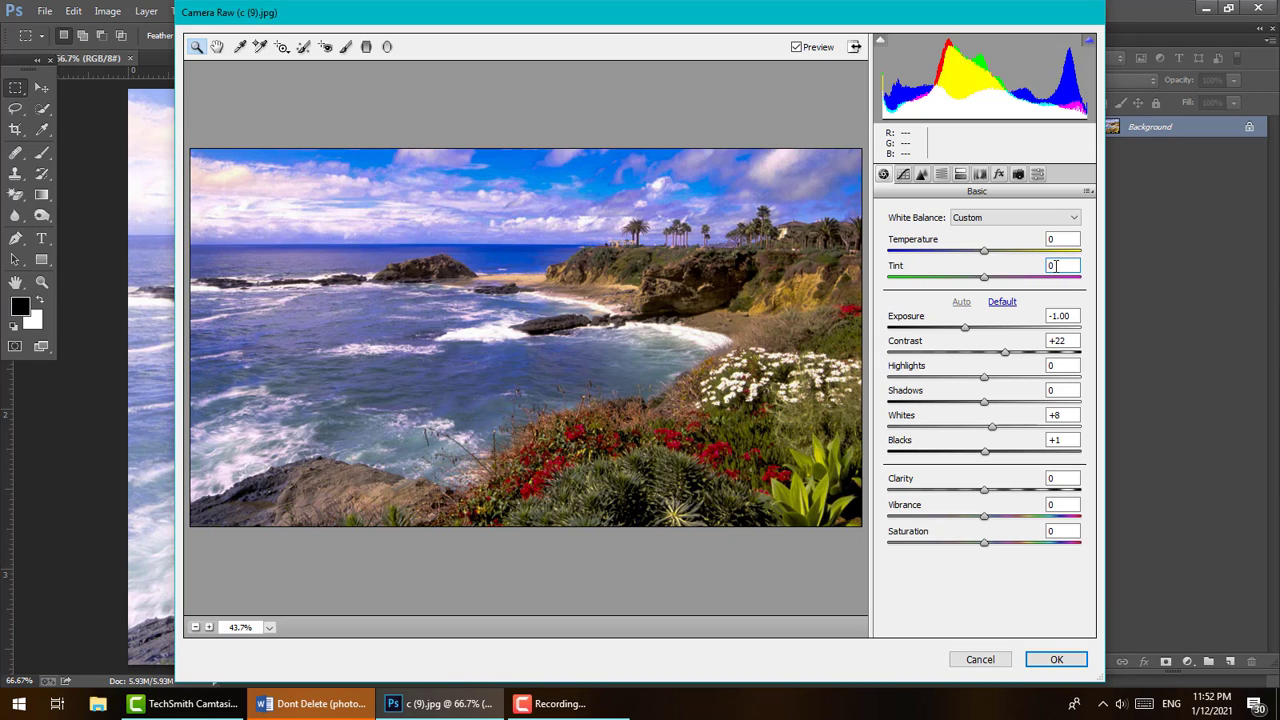
Restore the default tone settings and cycle the white balance through Auto and Custom back to As Shot
left_click(1003, 303)
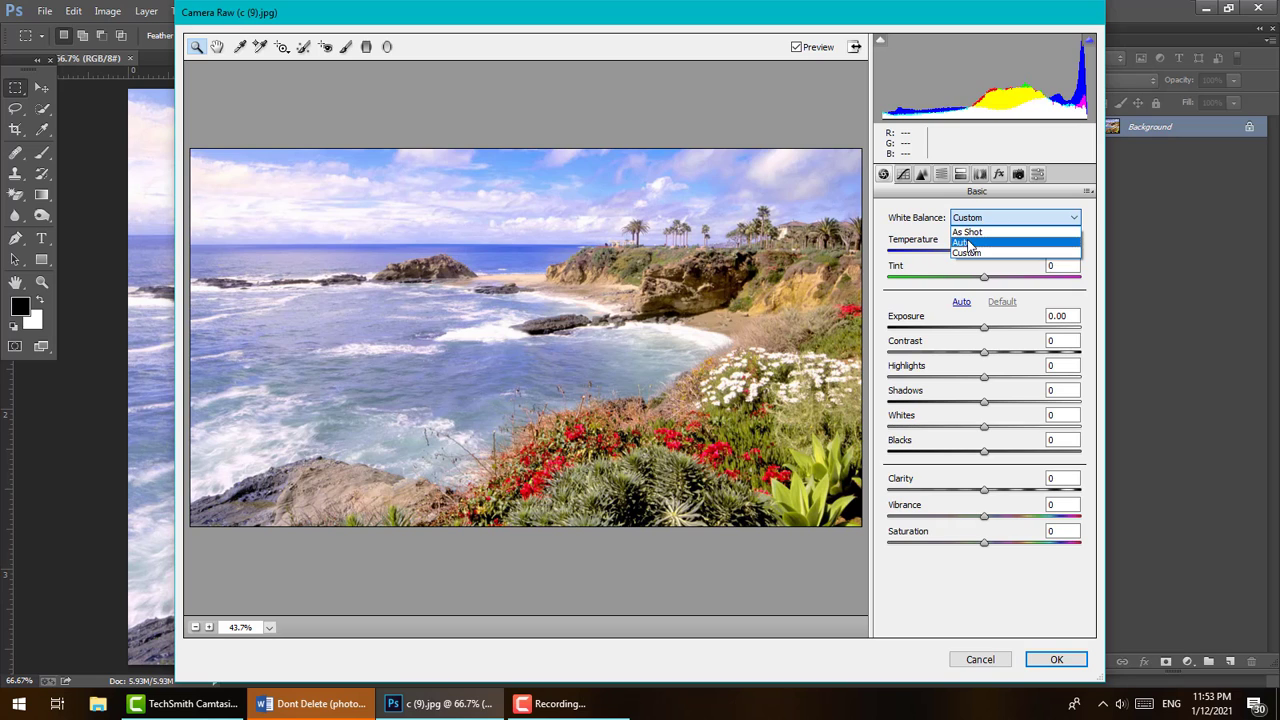
left_click(968, 246)
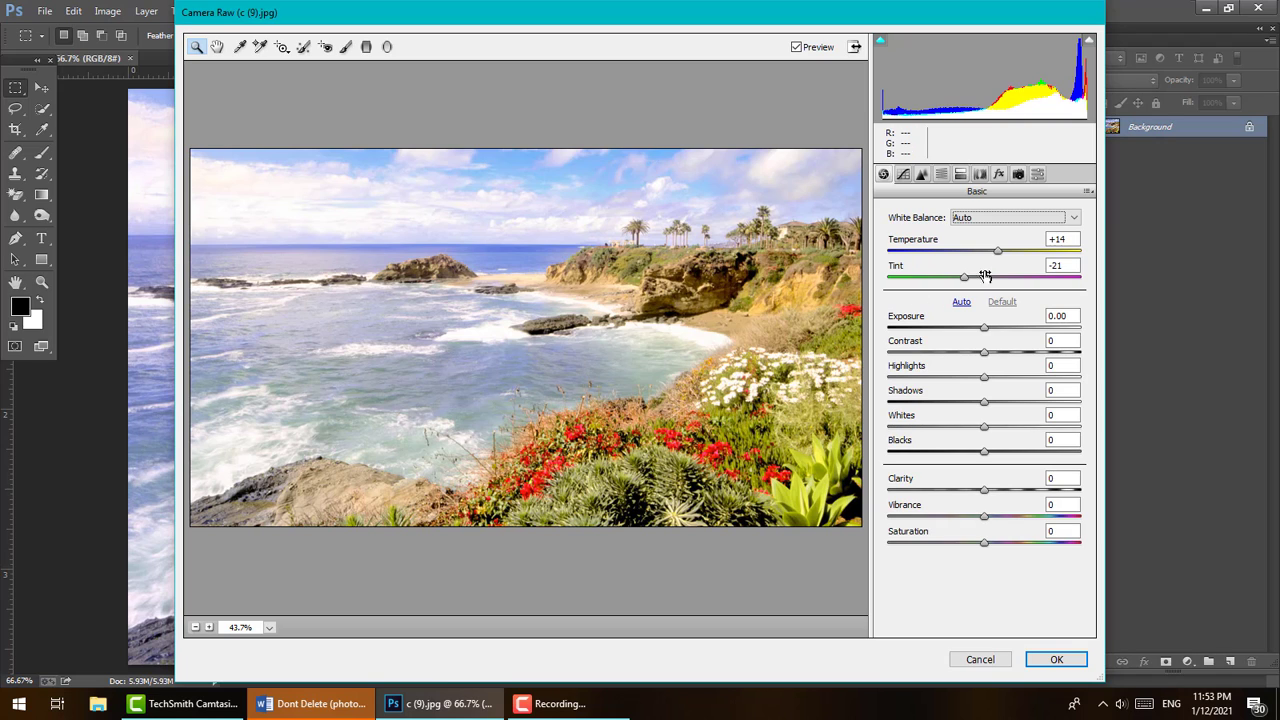
left_click(985, 219)
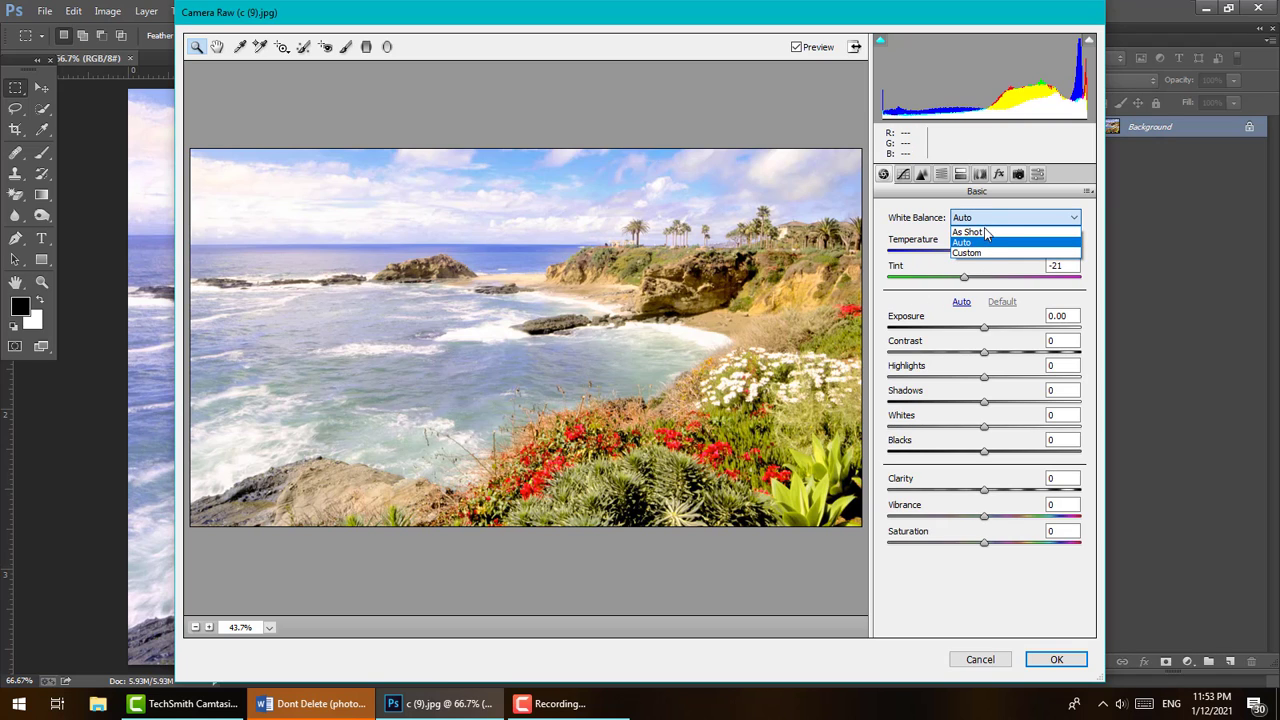
left_click(966, 252)
left_click(973, 218)
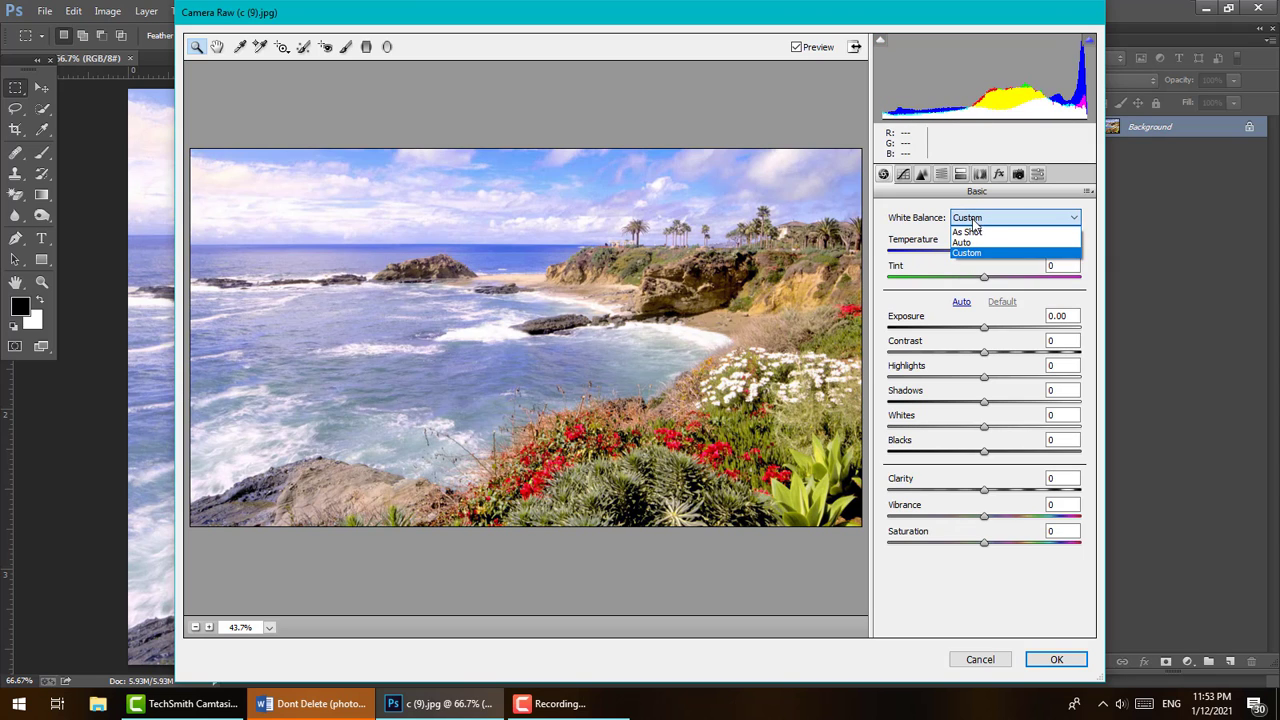
left_click(968, 232)
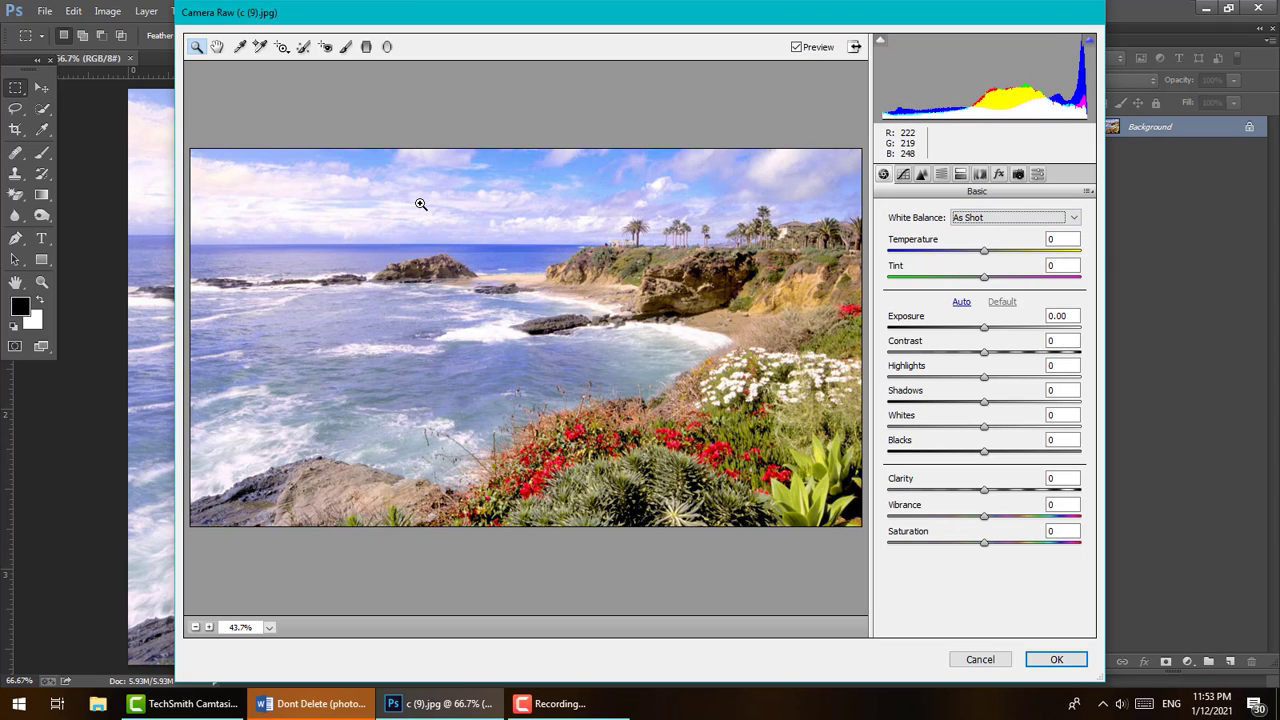
Set the white balance to Temperature +3 and Tint -15 by sampling the foamy water near the foreground rocks with the White Balance tool
left_click(240, 48)
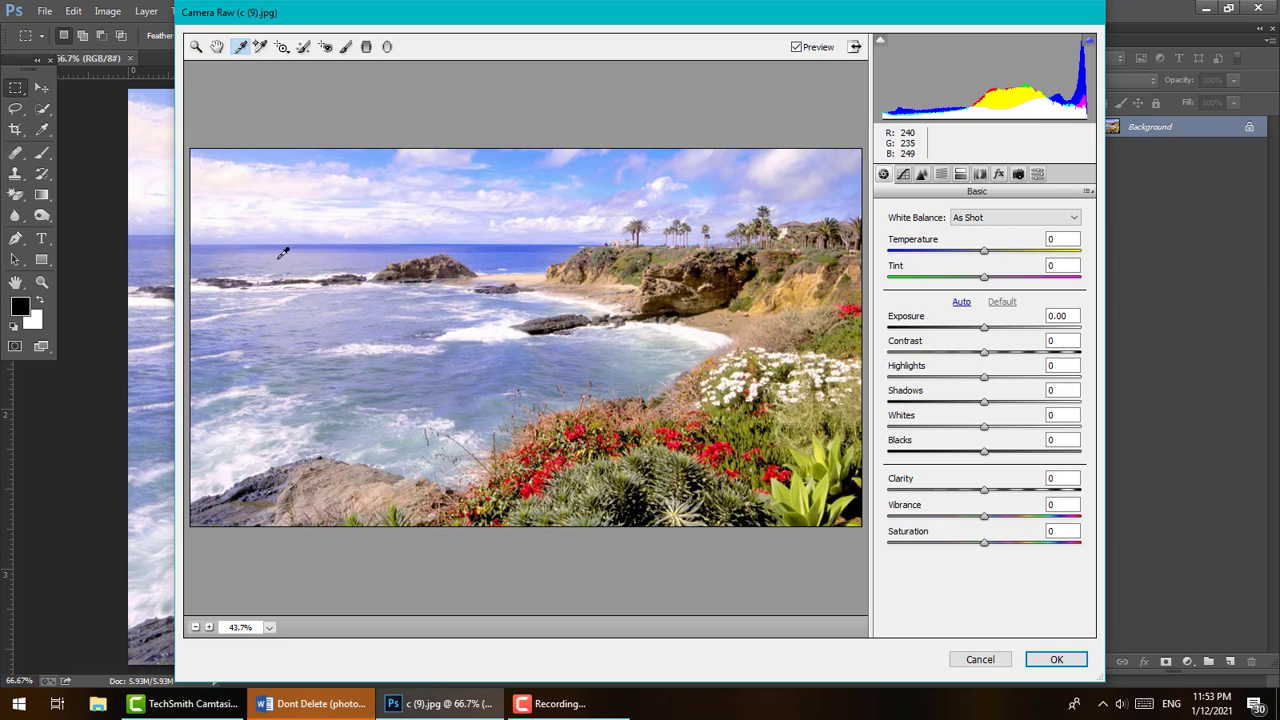
left_click(481, 323)
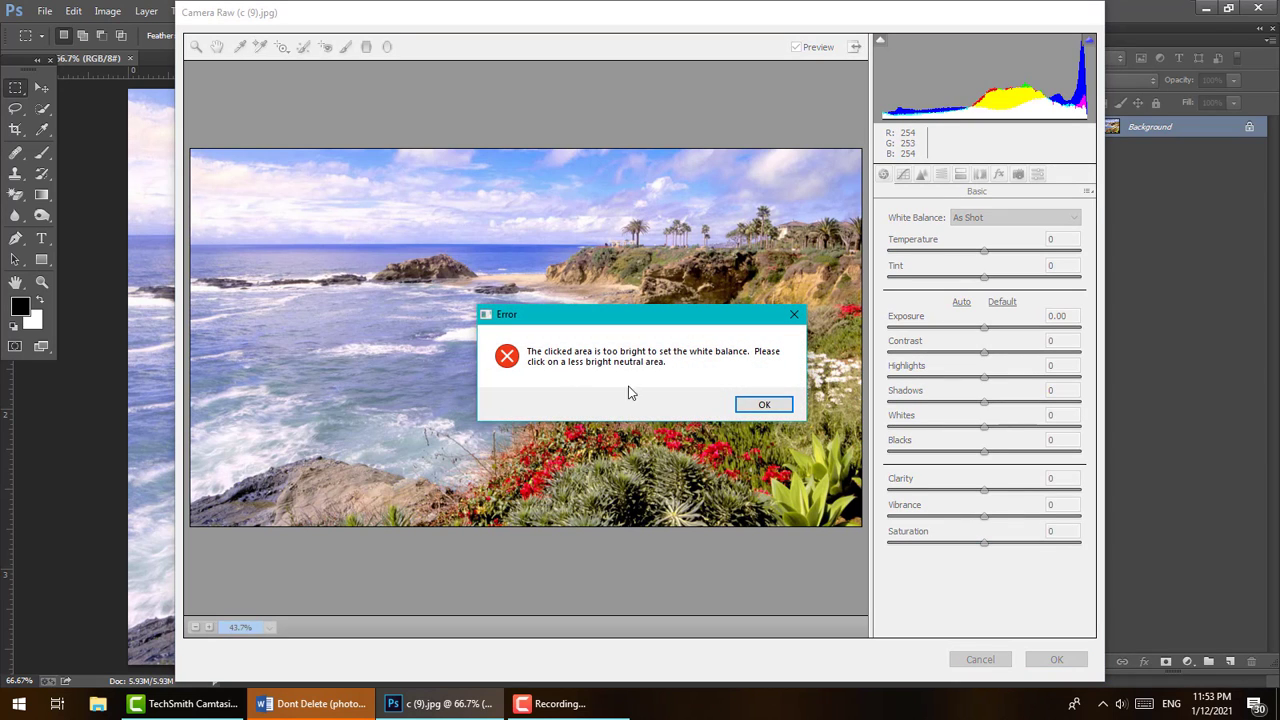
left_click(764, 405)
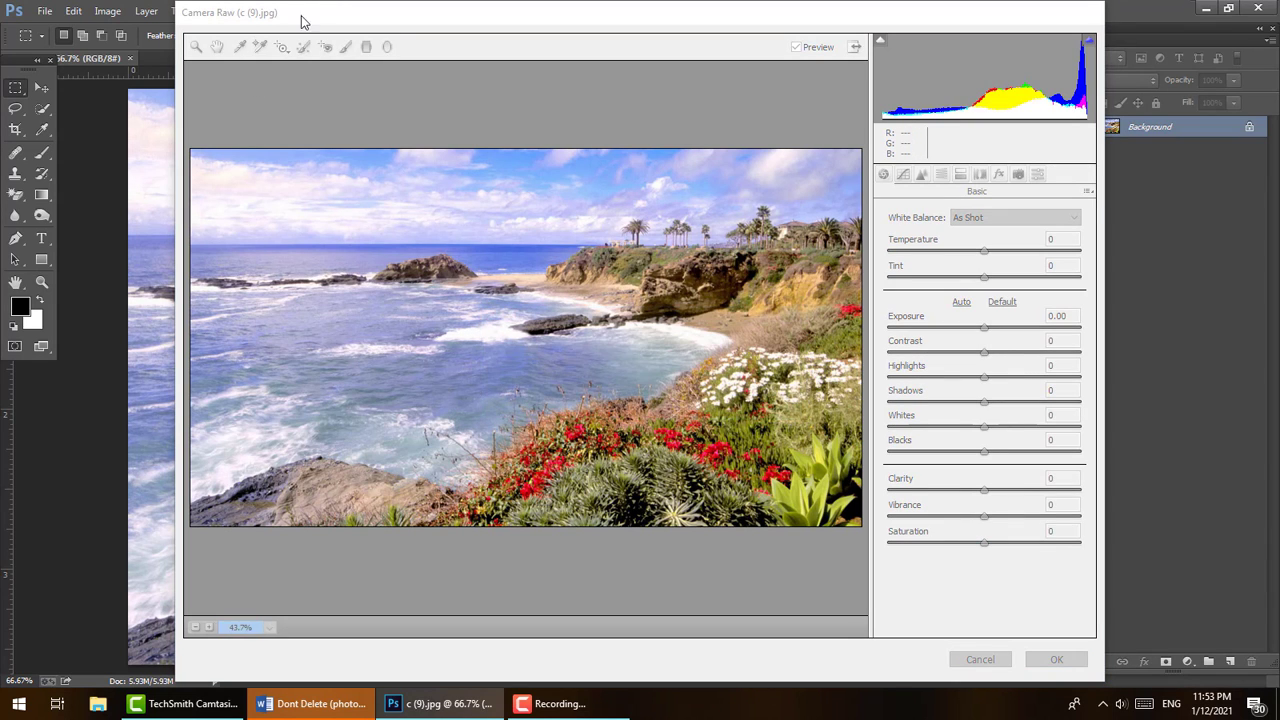
left_click(236, 438)
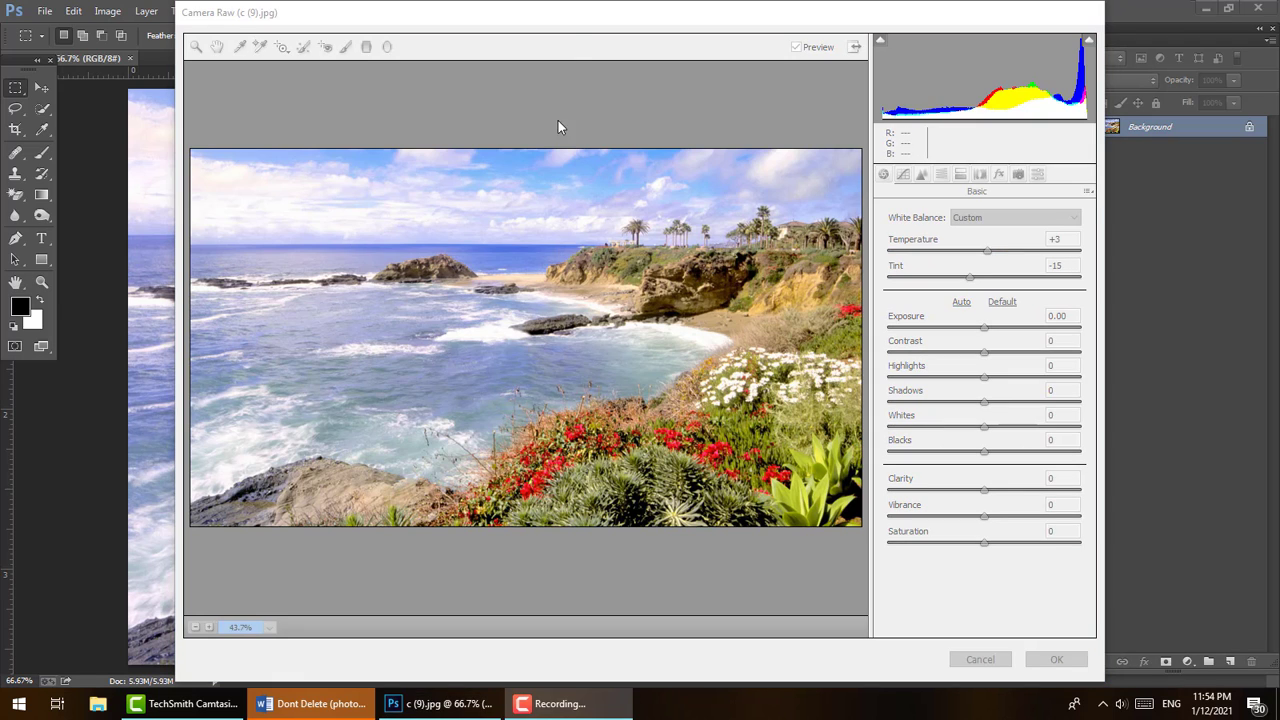
left_click(578, 17)
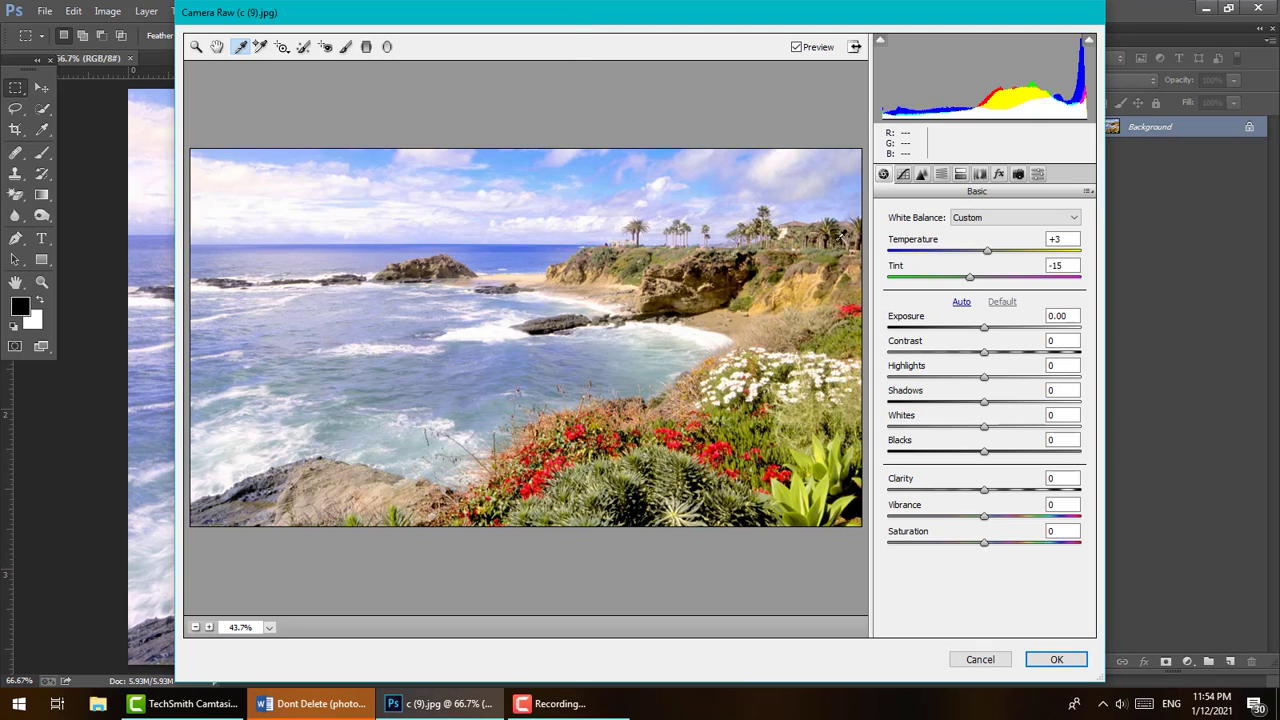
Keep the white balance preset on Custom, then undo the sampled white balance correction
left_click(976, 222)
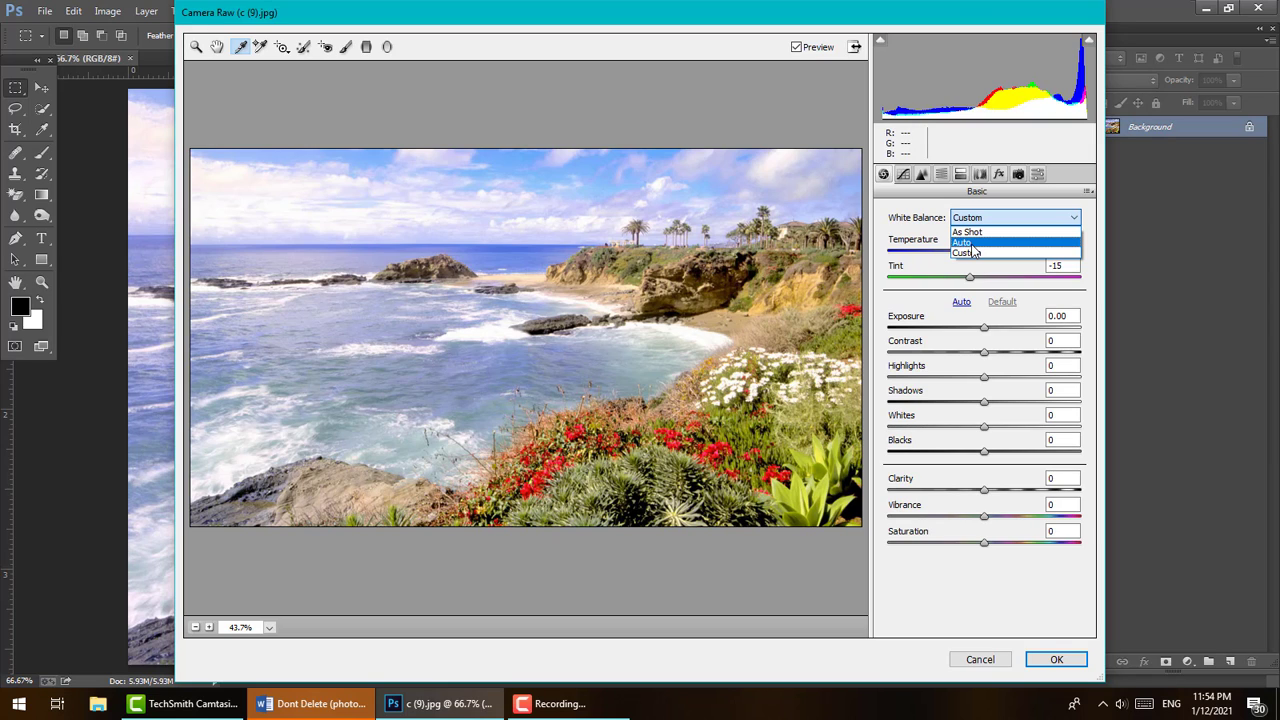
left_click(970, 252)
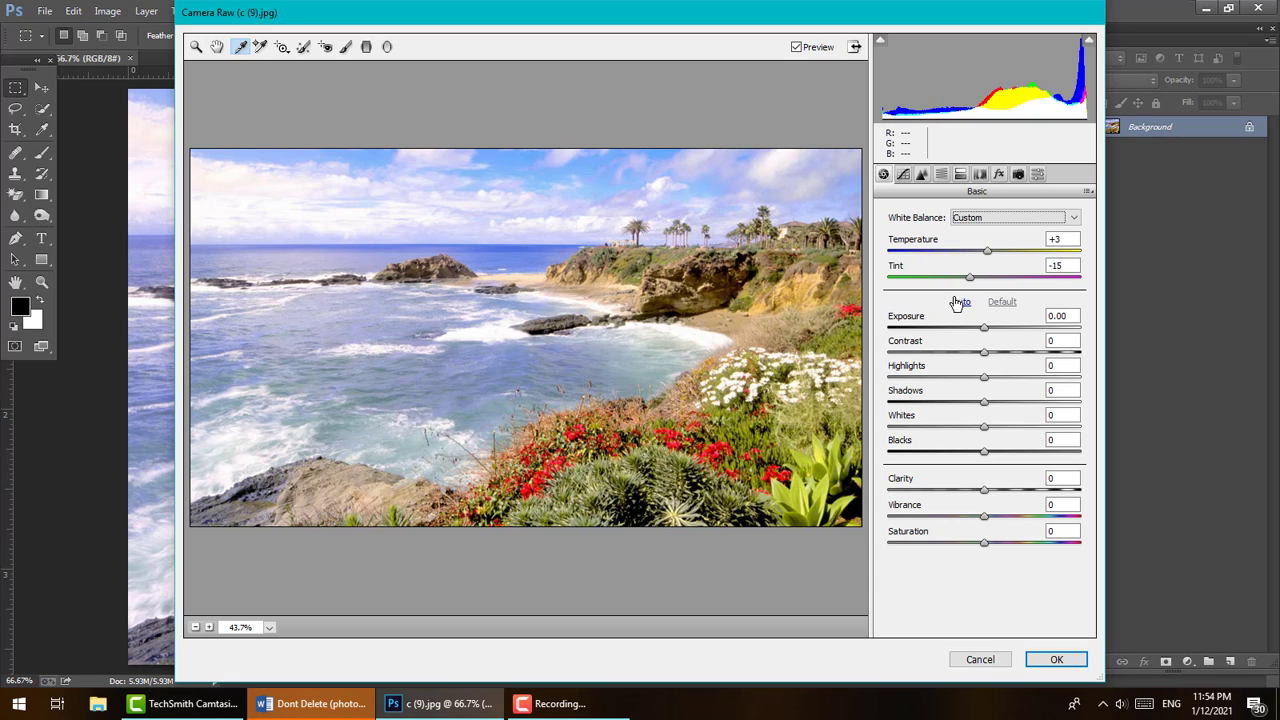
key("ctrl+z")
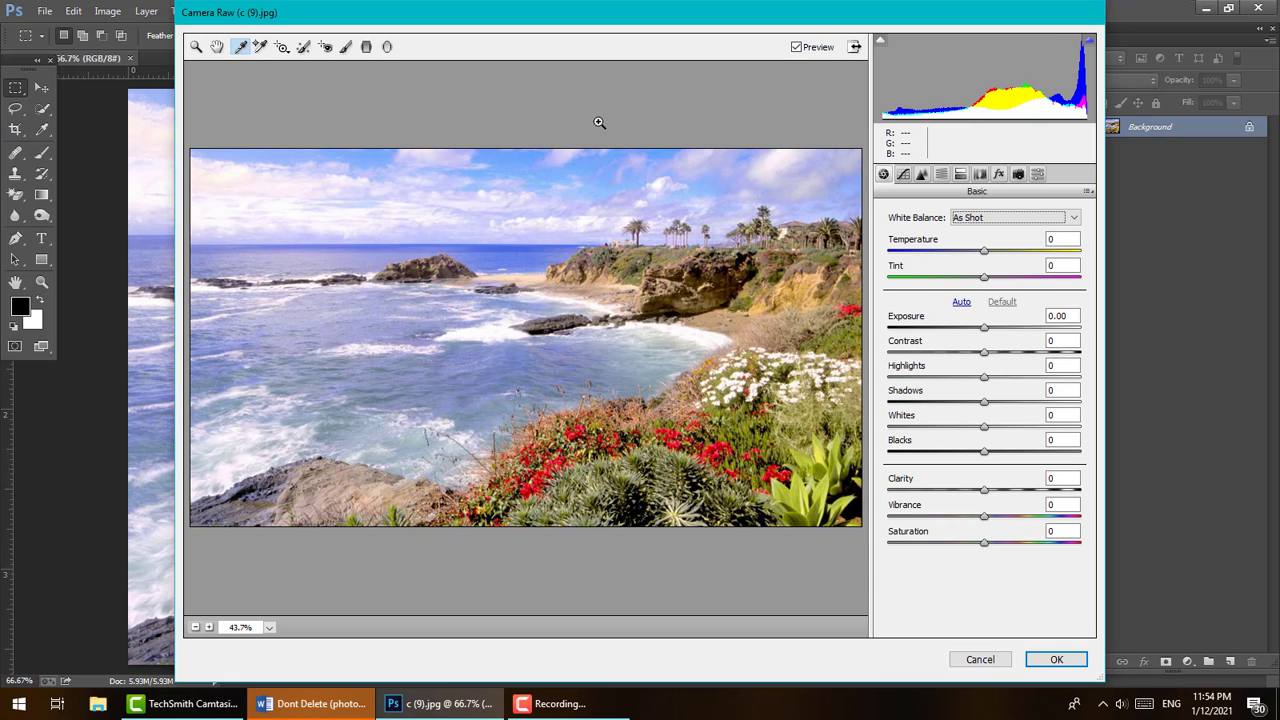
key("ctrl+z")
key("ctrl+z")
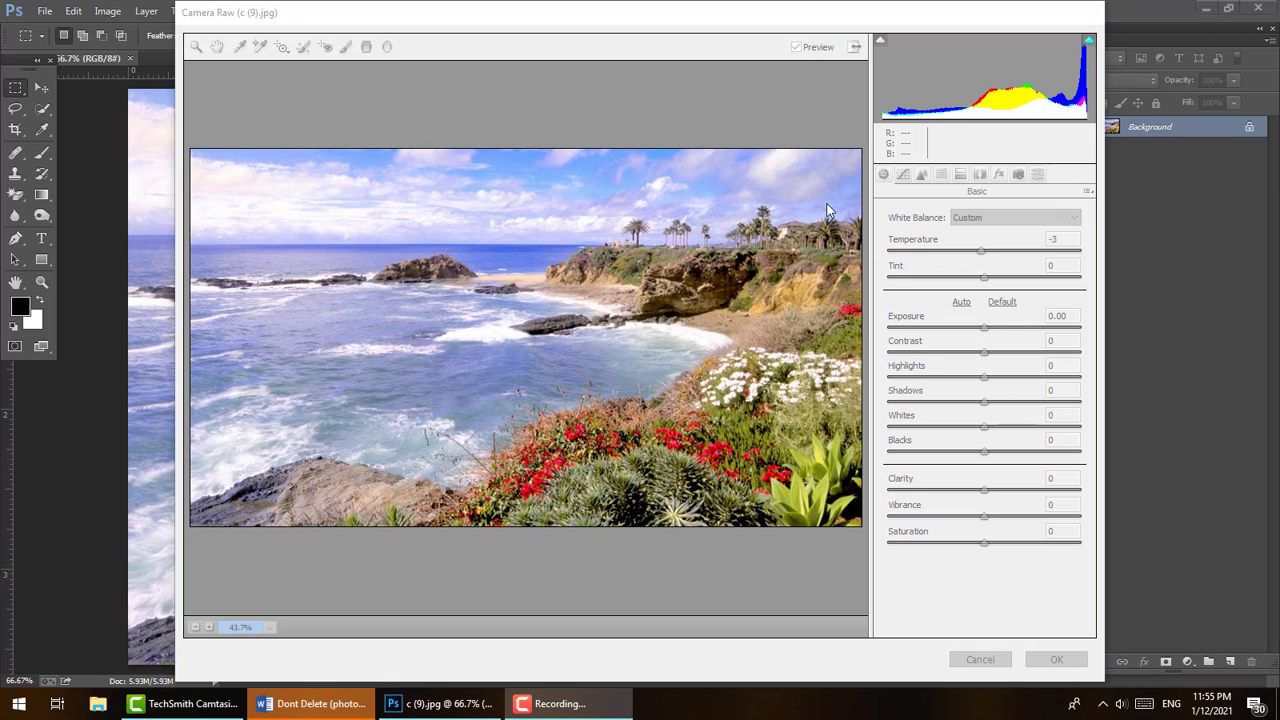
Switch the white balance from Custom to As Shot and back to Custom
left_click(605, 18)
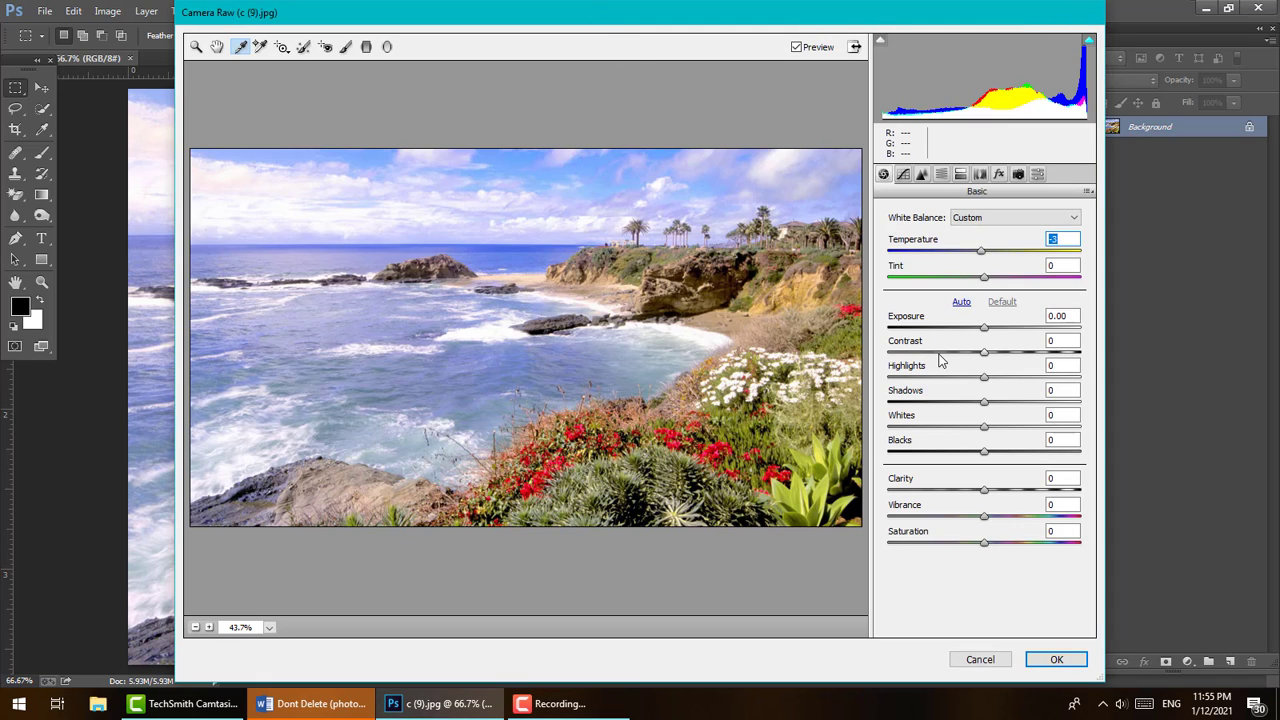
left_click(965, 218)
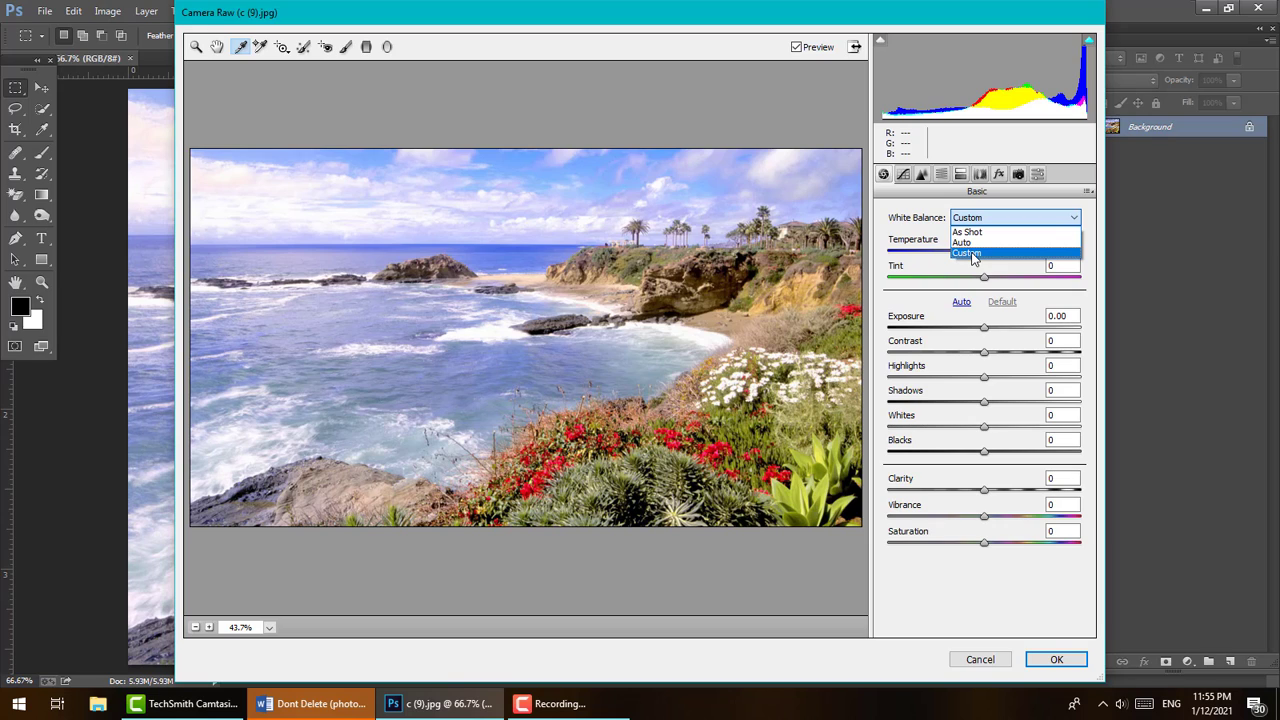
left_click(968, 254)
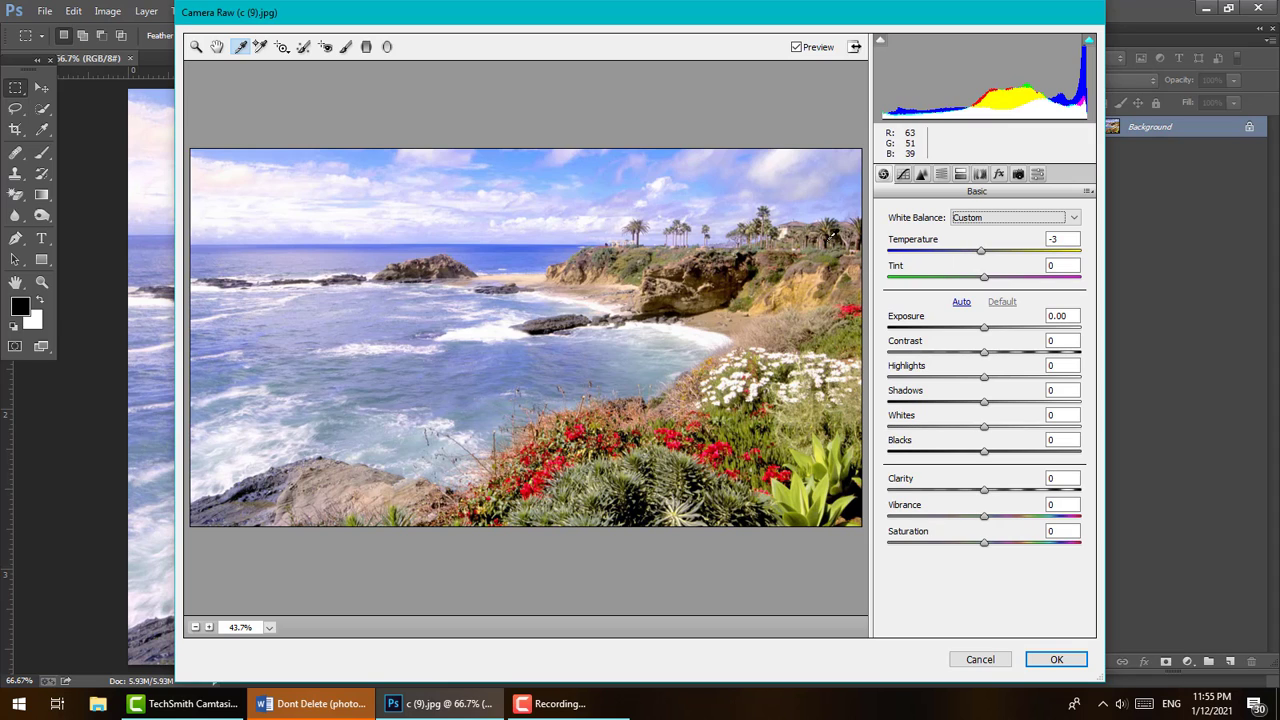
left_click(968, 217)
left_click(968, 226)
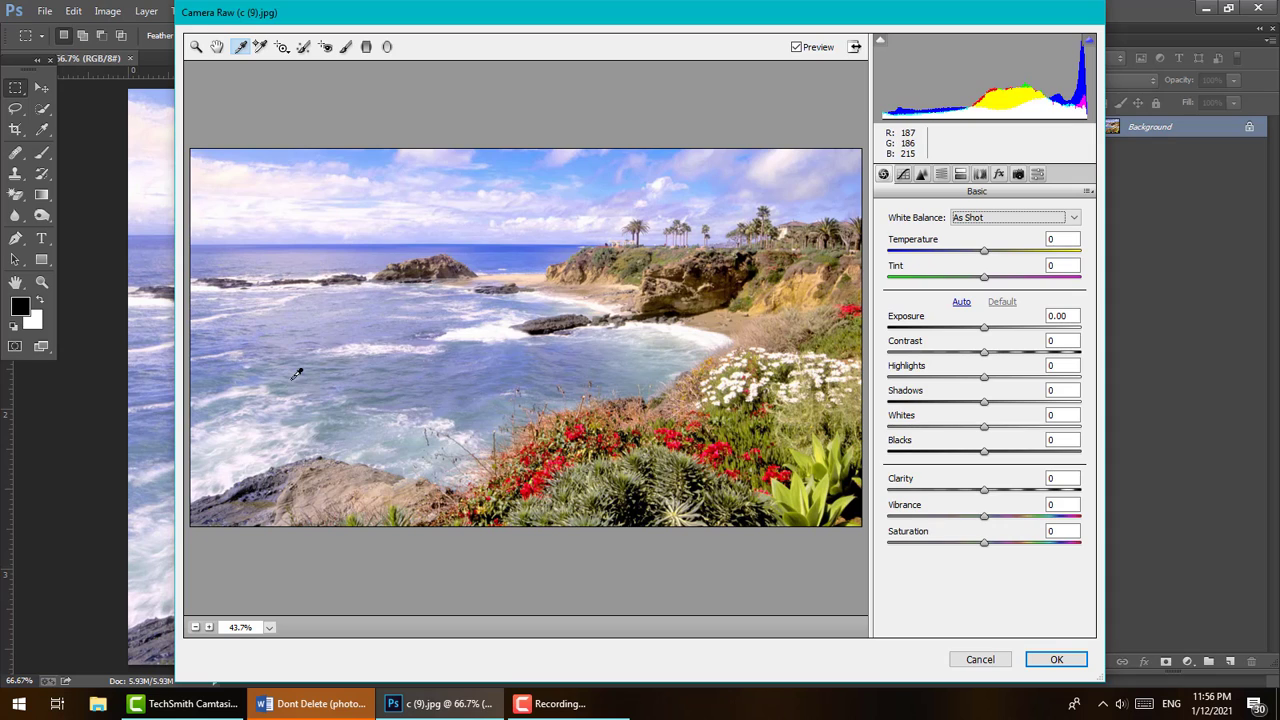
left_click(1010, 218)
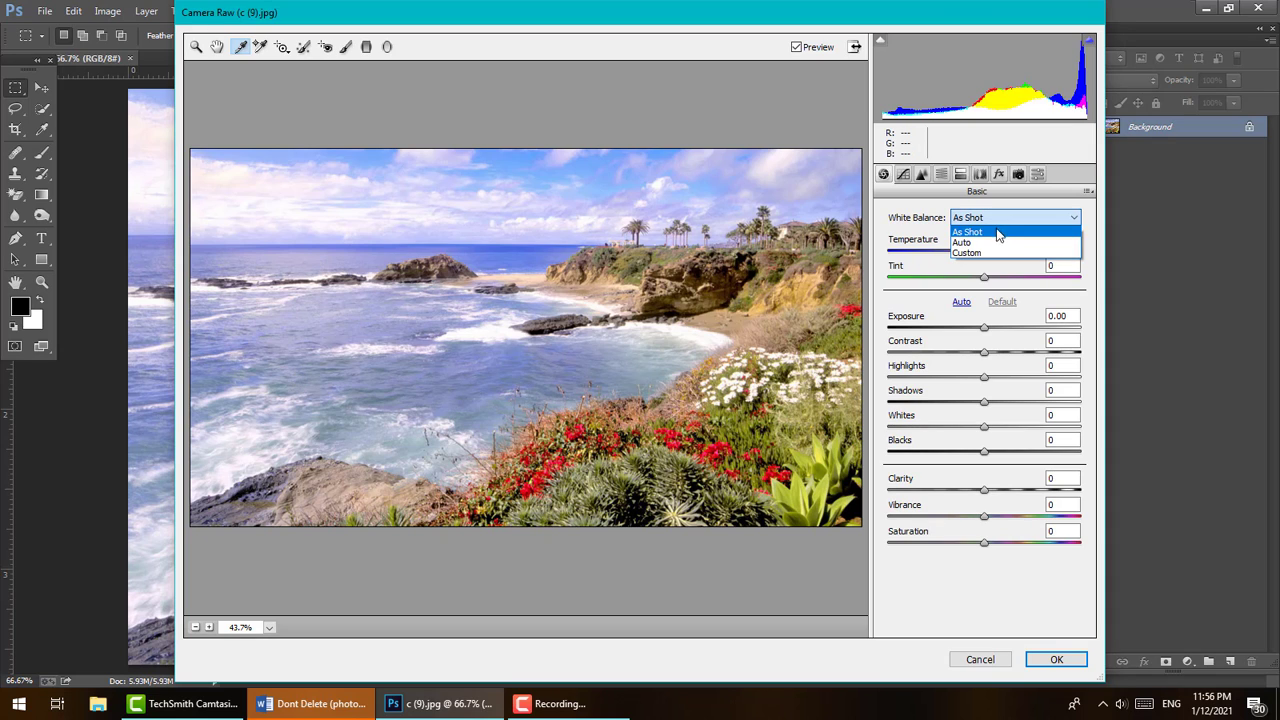
left_click(968, 254)
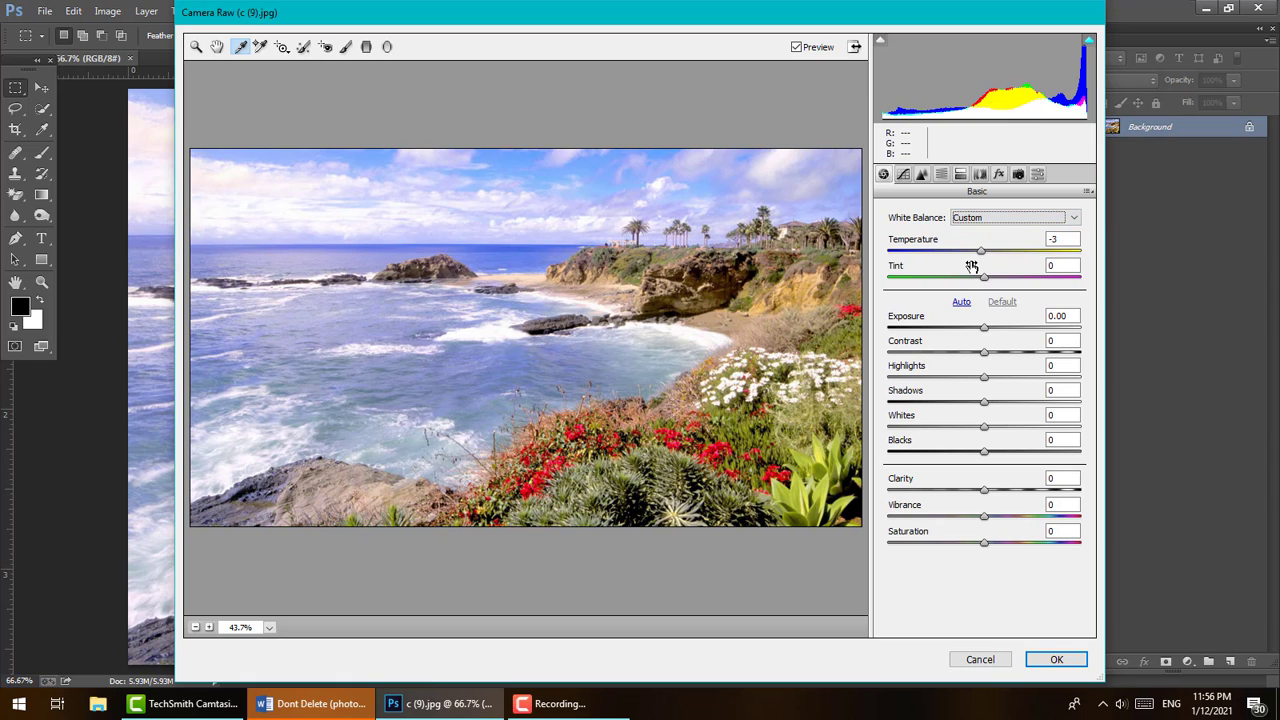
Set the custom white balance to Temperature 0 and Tint 0
key("Tab")
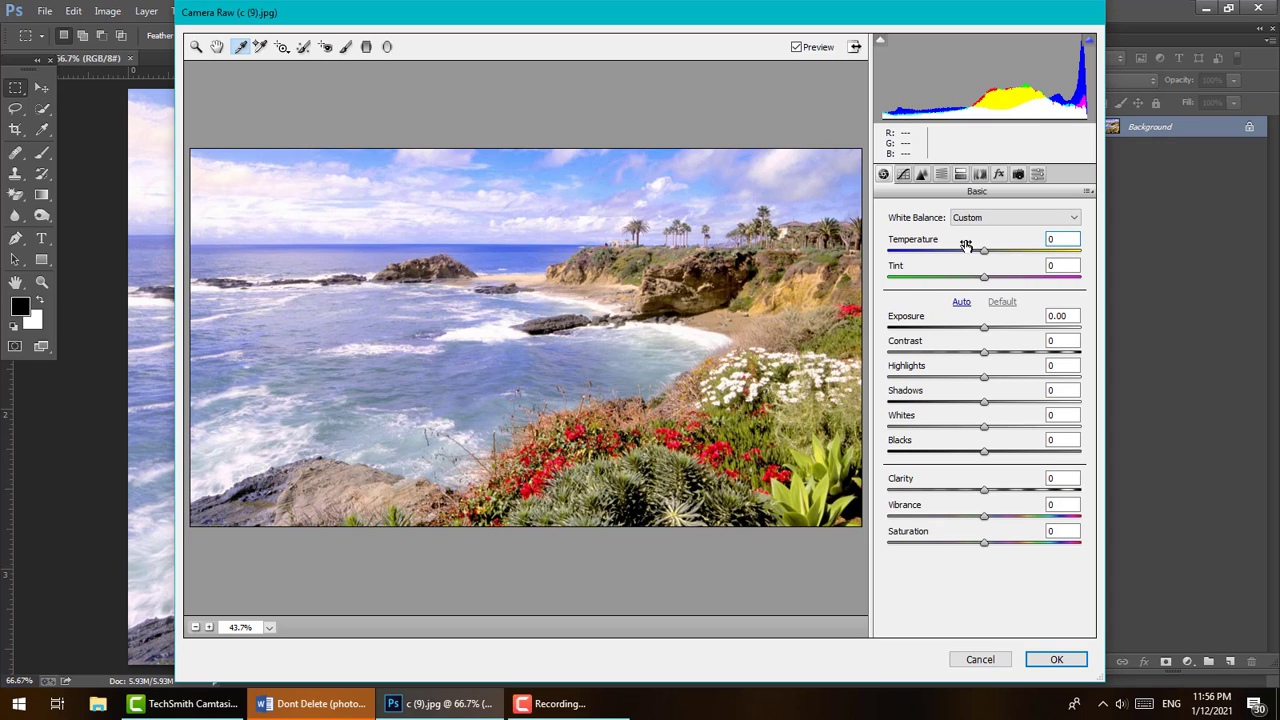
key("Tab")
type("0")
Apply the automatic tone adjustment with Exposure changed to -0.50, and compare the result with the original photo
left_click(962, 303)
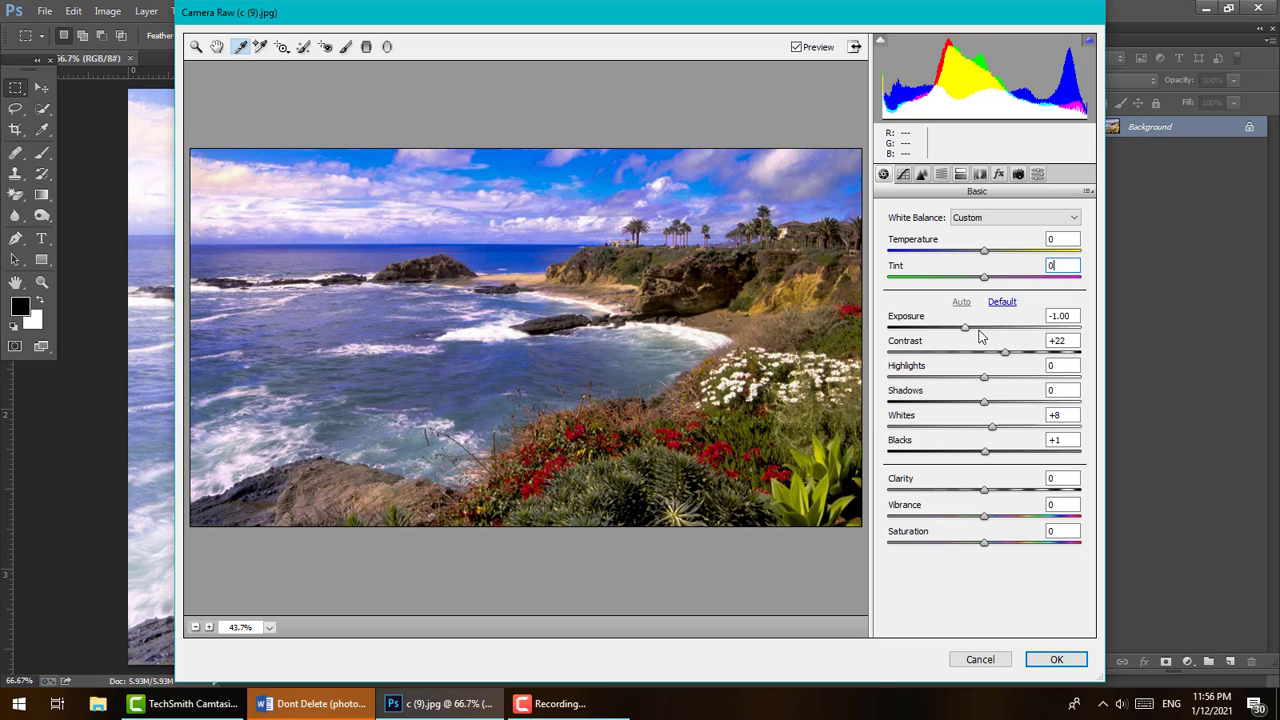
left_click_drag(965, 330, 1000, 330)
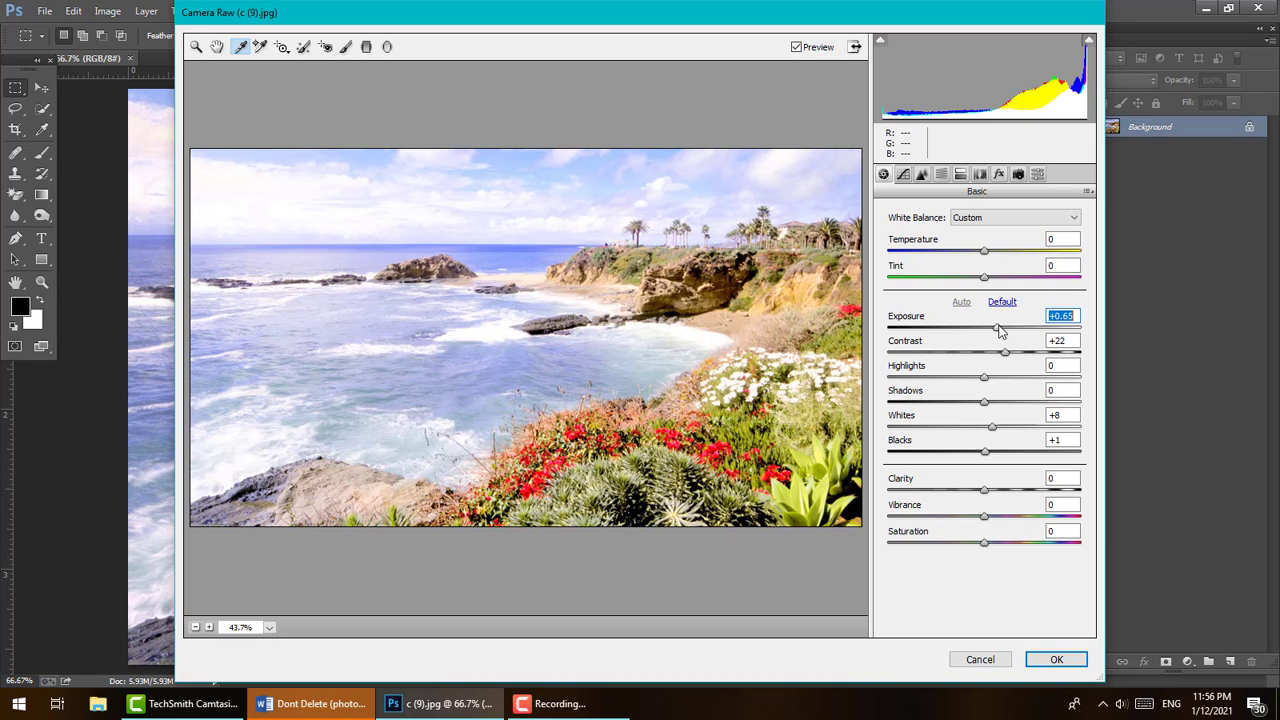
mouse_move(998, 327)
left_mouse_down()
mouse_move(963, 338)
mouse_move(977, 340)
left_mouse_up()
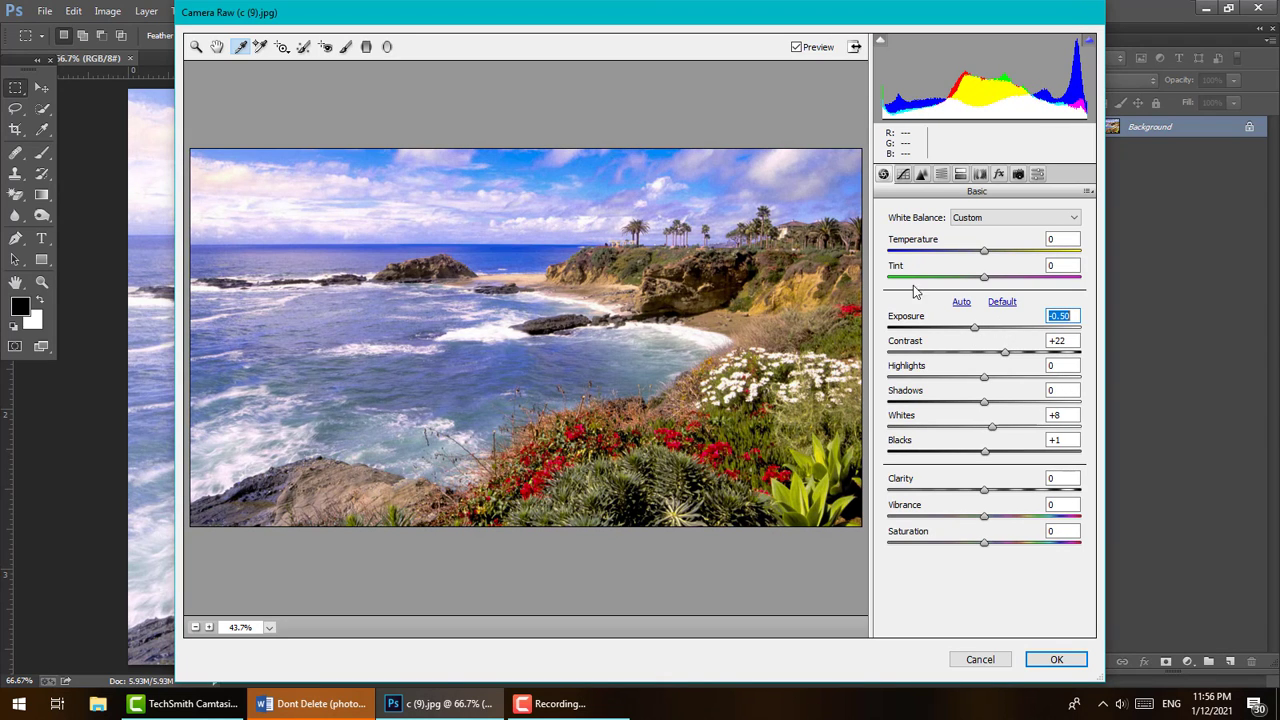
left_click(797, 47)
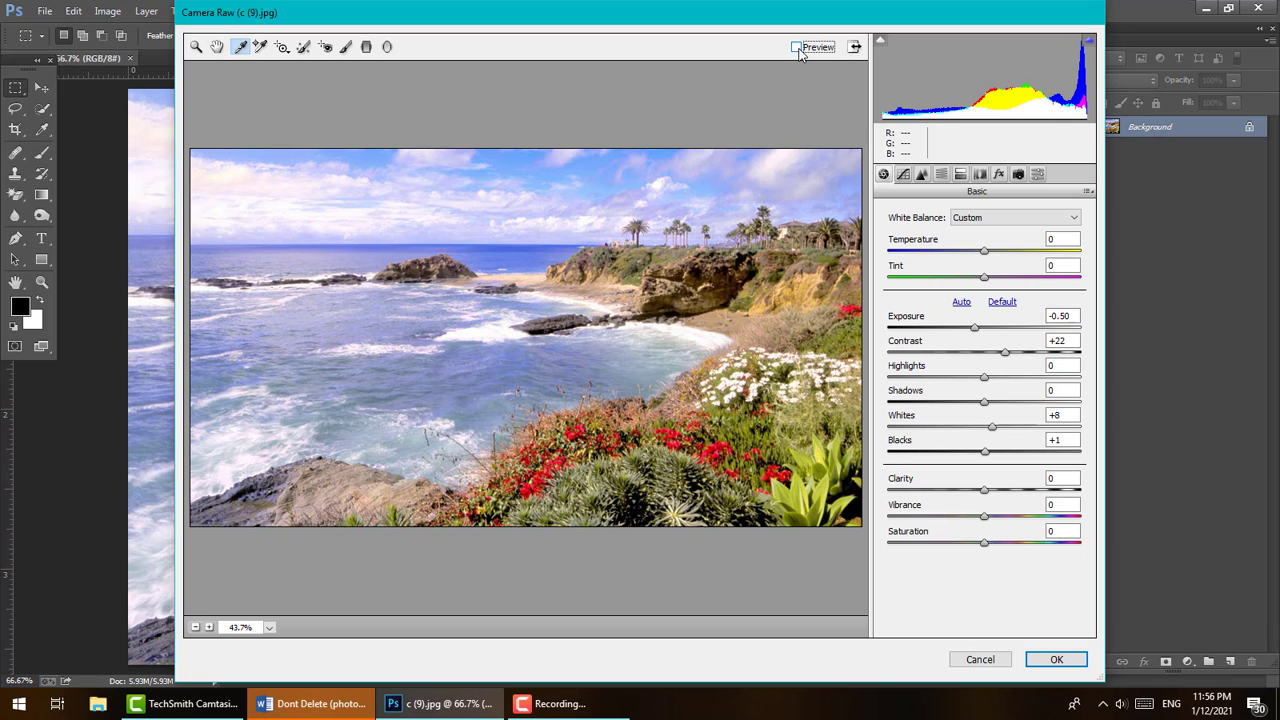
left_click(797, 47)
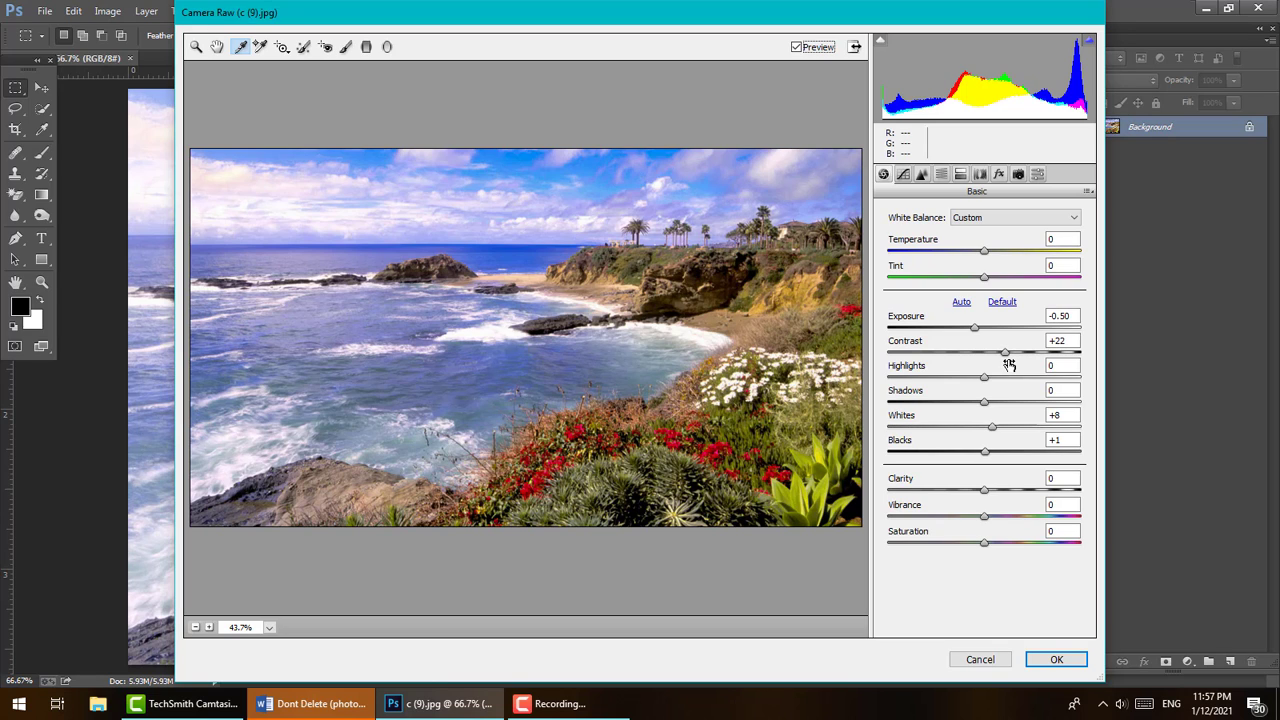
Raise Contrast to +48 and lower Highlights to -35
left_click_drag(1006, 354, 1034, 362)
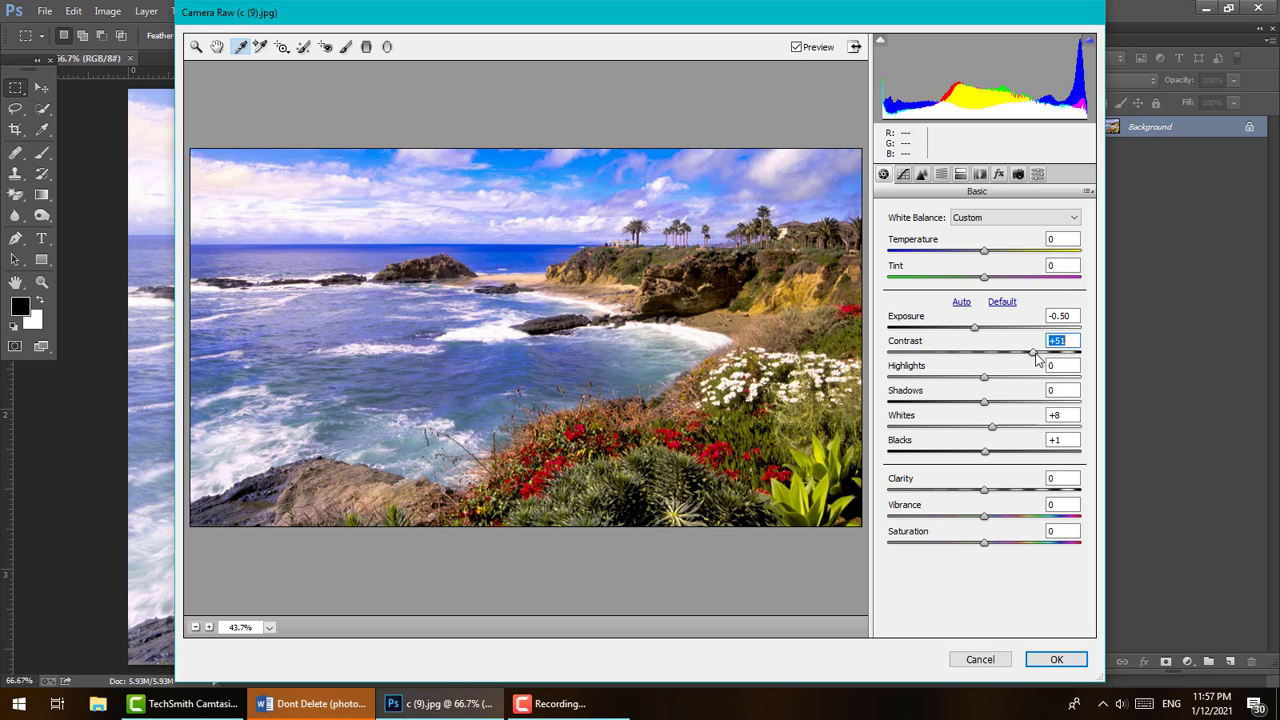
mouse_move(1035, 354)
left_mouse_down()
mouse_move(943, 360)
mouse_move(1030, 351)
left_mouse_up()
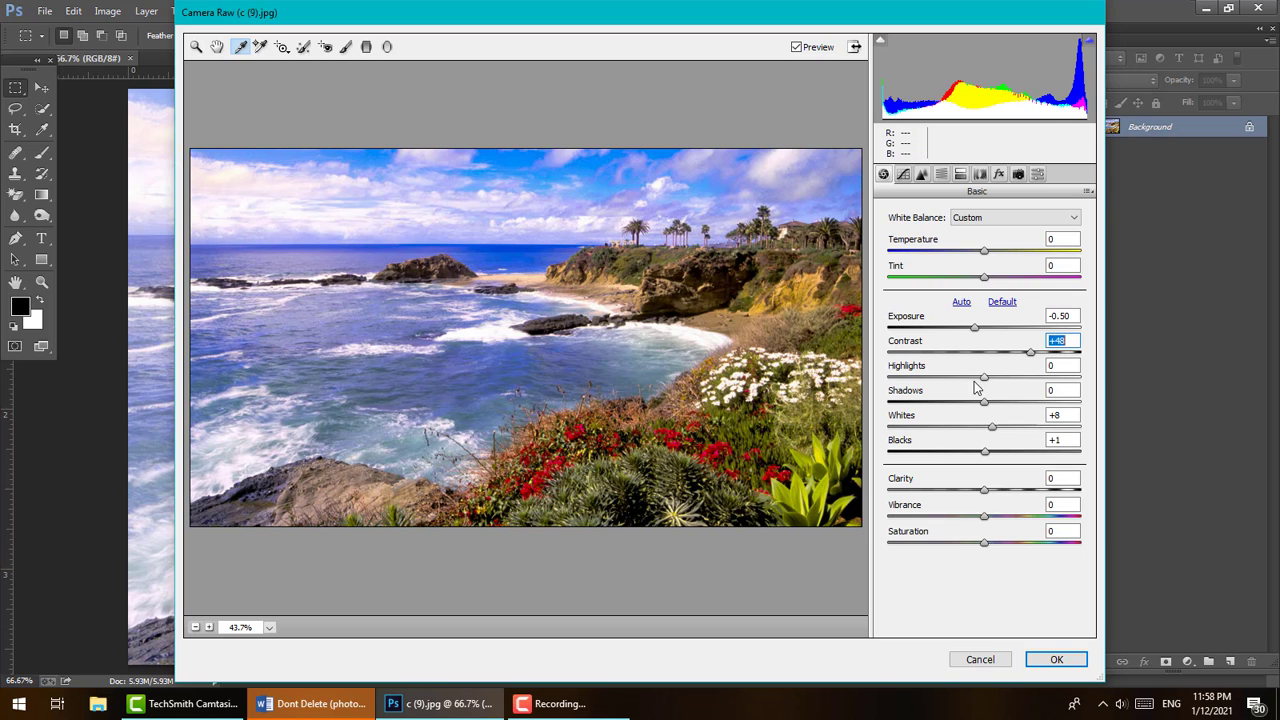
mouse_move(985, 377)
left_mouse_down()
mouse_move(934, 382)
mouse_move(961, 385)
left_mouse_up()
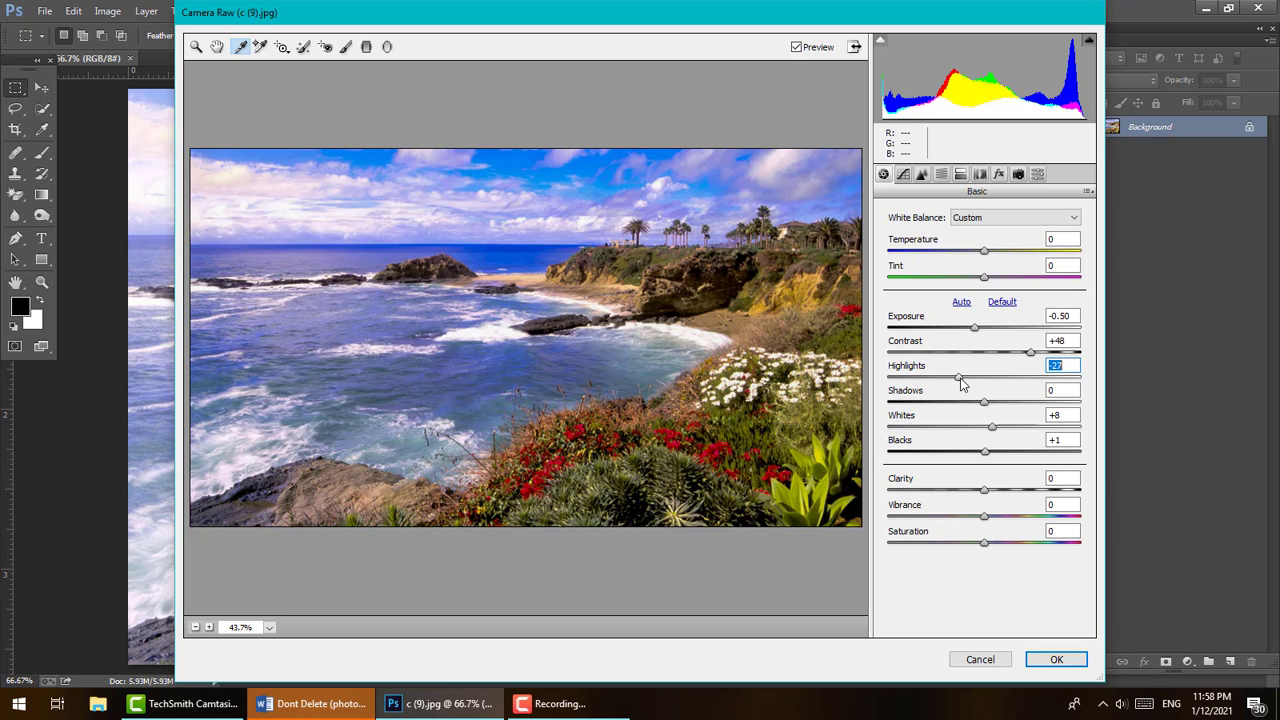
mouse_move(961, 385)
left_mouse_down()
mouse_move(977, 386)
mouse_move(945, 393)
mouse_move(1057, 387)
mouse_move(952, 381)
left_mouse_up()
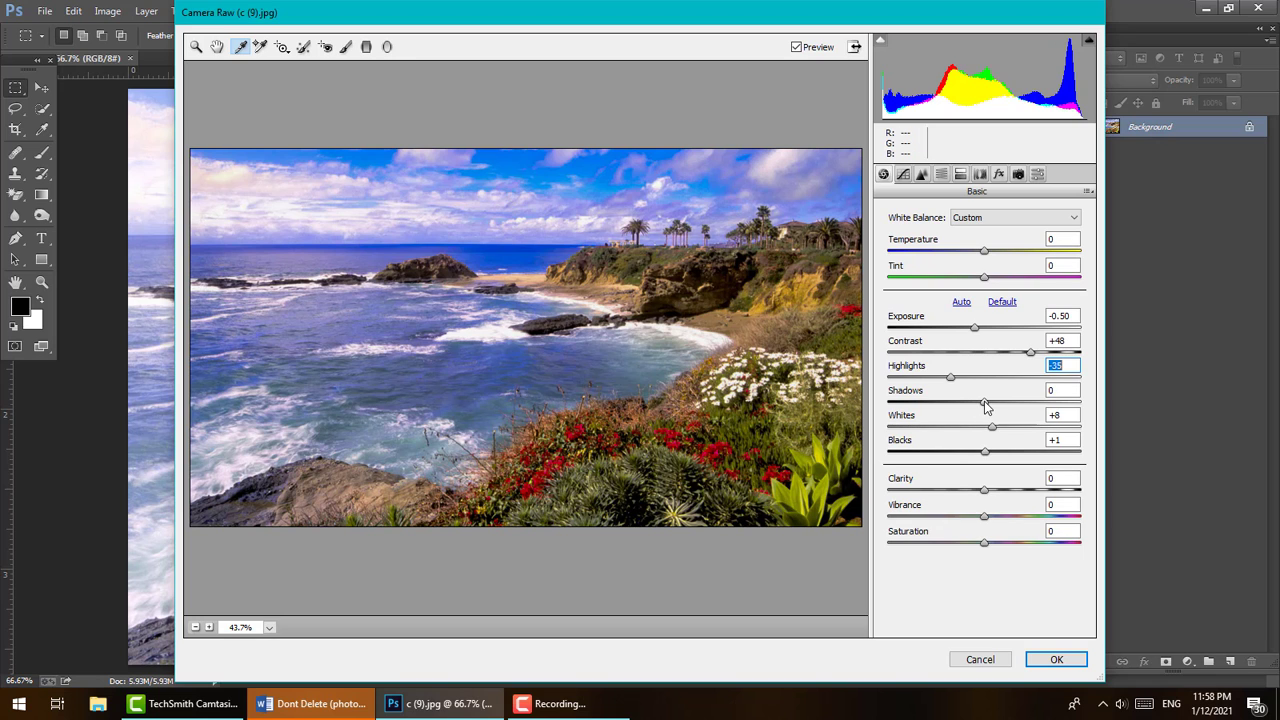
Try Shadows at +34 and -41, then set Shadows to +21
left_click_drag(986, 402, 1018, 412)
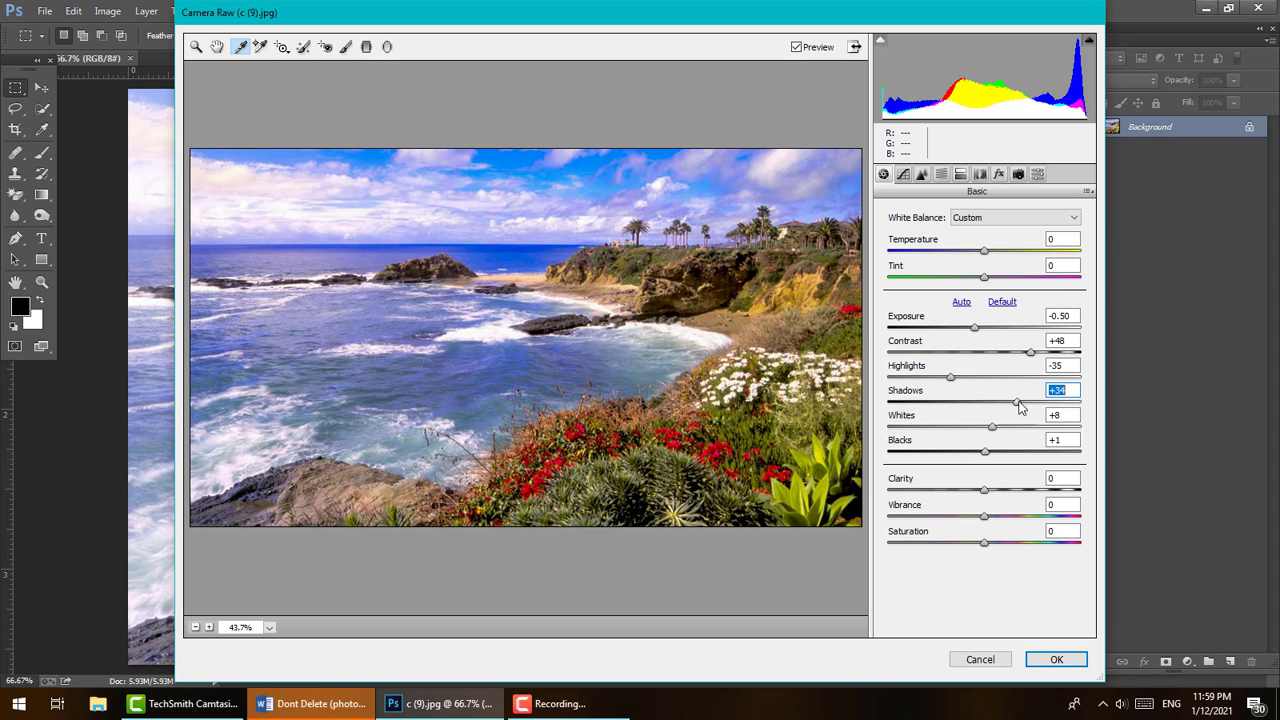
left_click_drag(1020, 403, 949, 408)
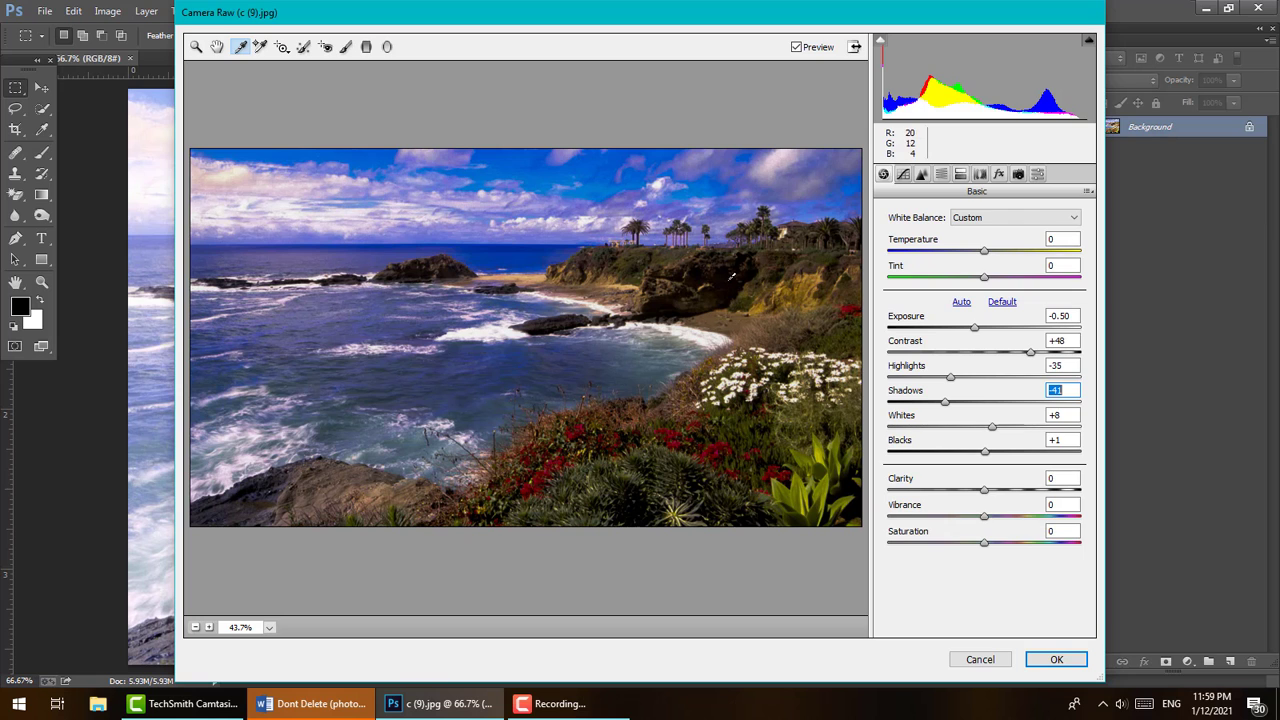
left_click_drag(946, 406, 1007, 407)
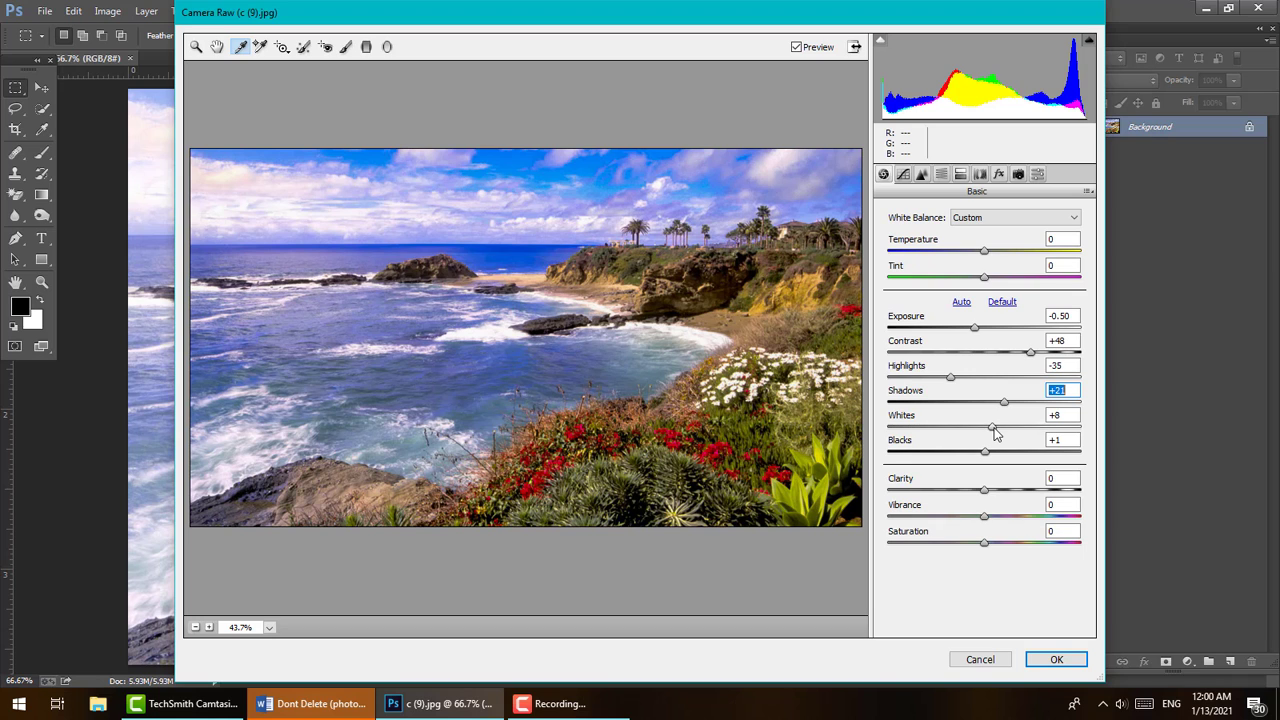
Set Whites to -42 and Blacks to +27
left_click_drag(992, 430, 964, 449)
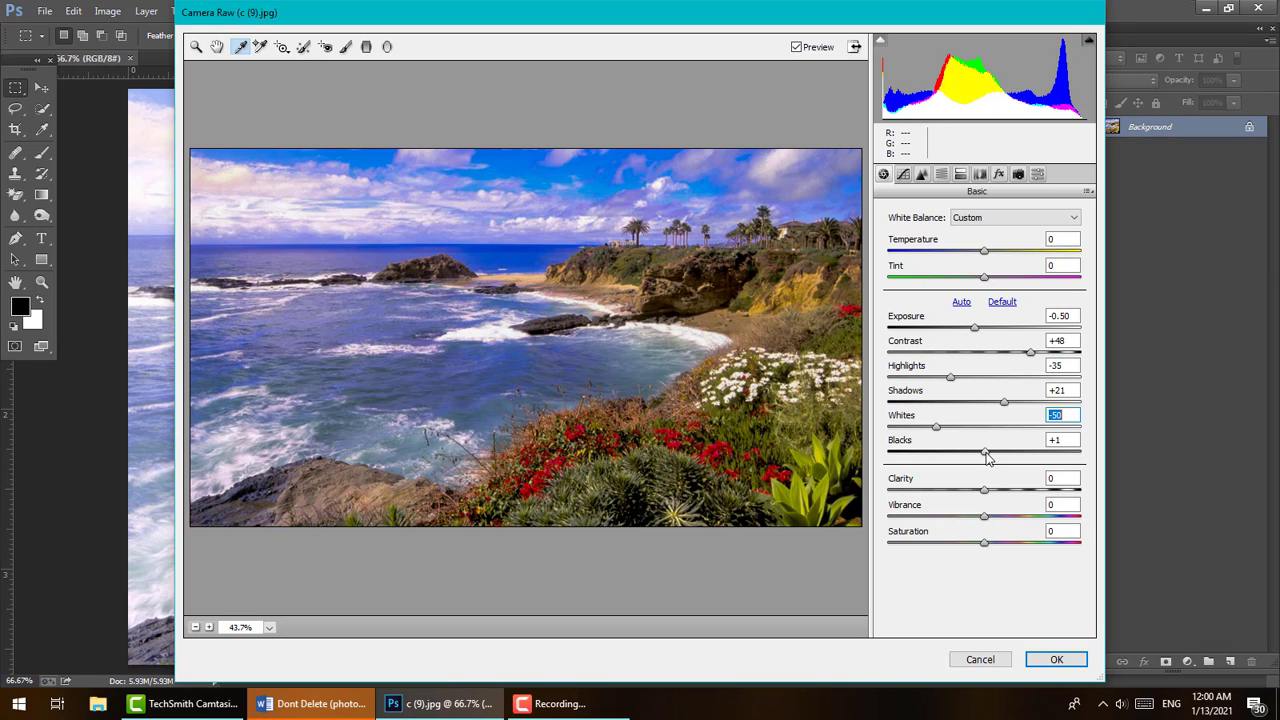
mouse_move(988, 456)
left_mouse_down()
mouse_move(1032, 449)
mouse_move(980, 457)
left_mouse_up()
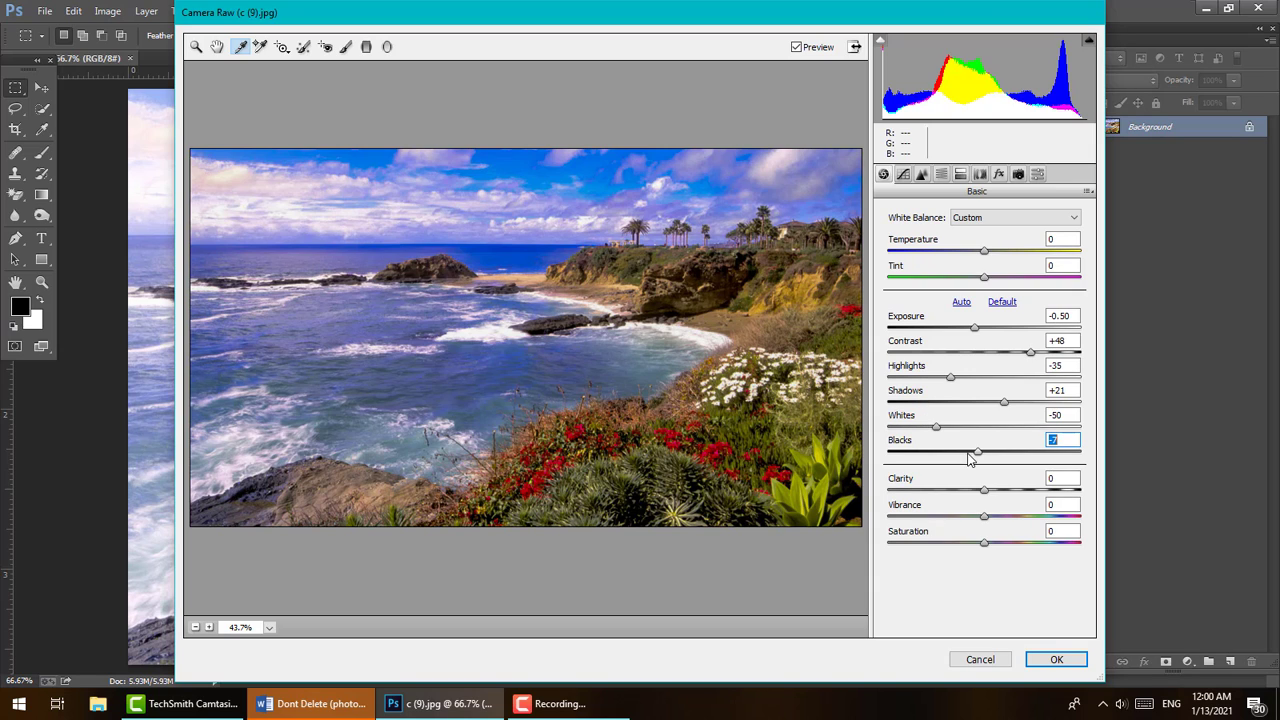
left_click_drag(977, 452, 1006, 452)
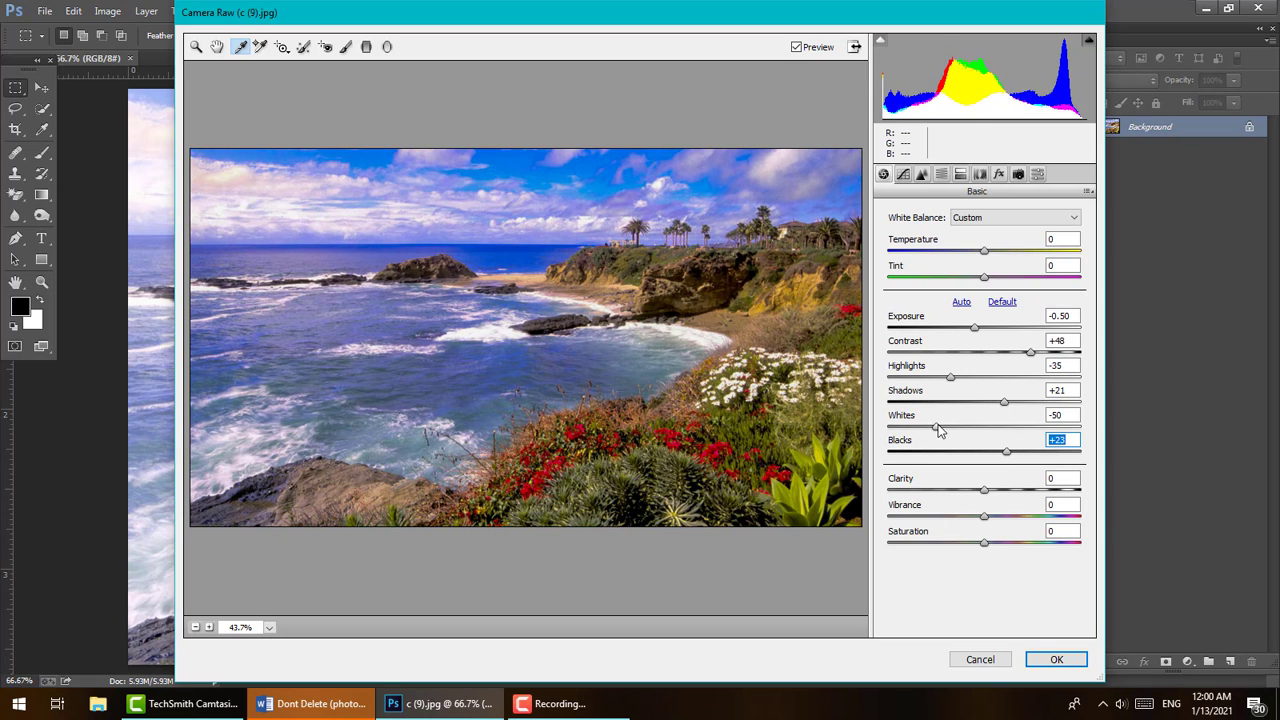
left_click_drag(937, 428, 1010, 451)
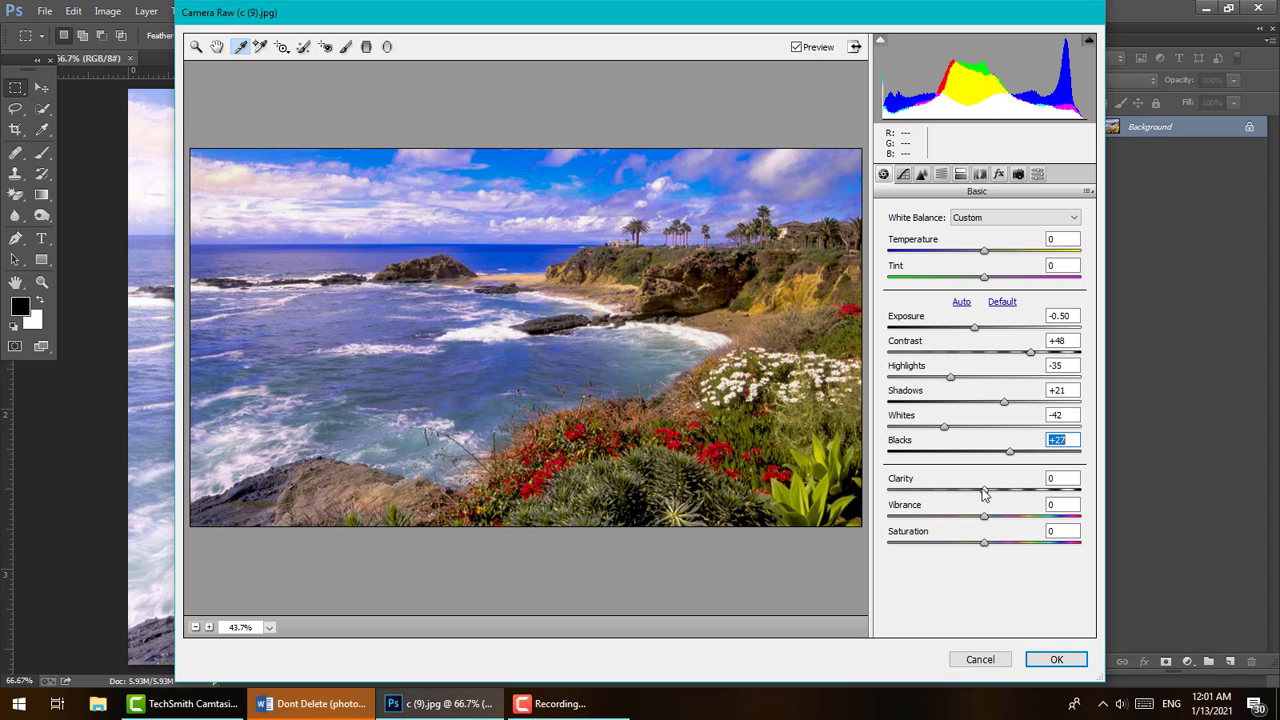
Try Clarity at -100, then set it to +10
left_click_drag(984, 489, 890, 512)
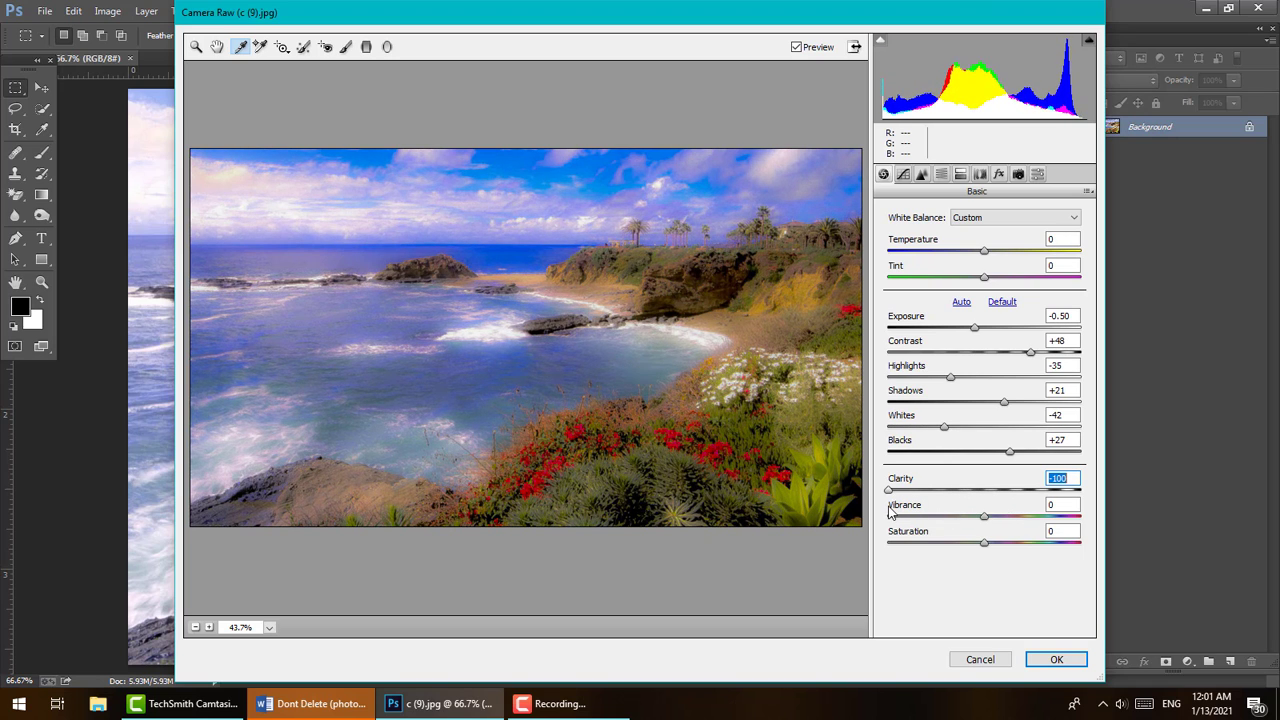
left_click_drag(890, 512, 1000, 507)
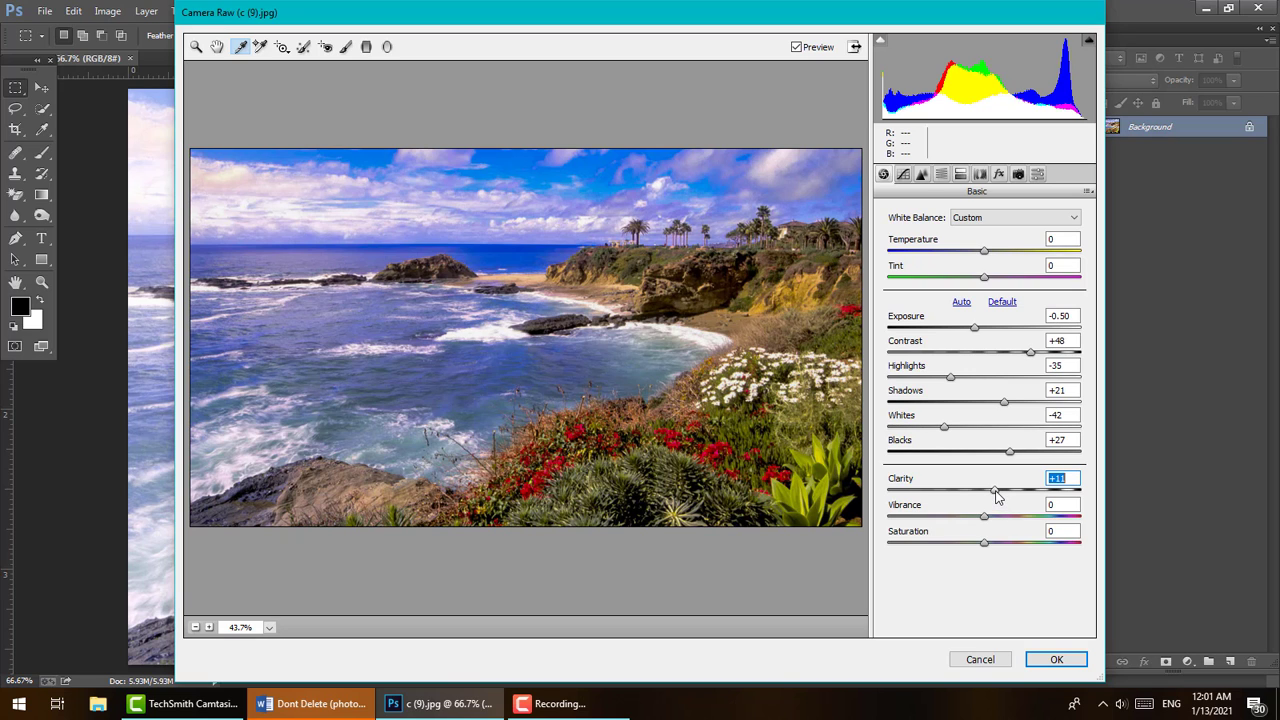
left_click(1001, 491)
mouse_move(1001, 491)
left_mouse_down()
mouse_move(1050, 492)
mouse_move(971, 499)
mouse_move(997, 499)
left_mouse_up()
Raise the photo's Saturation to +10
left_click_drag(985, 546, 1003, 548)
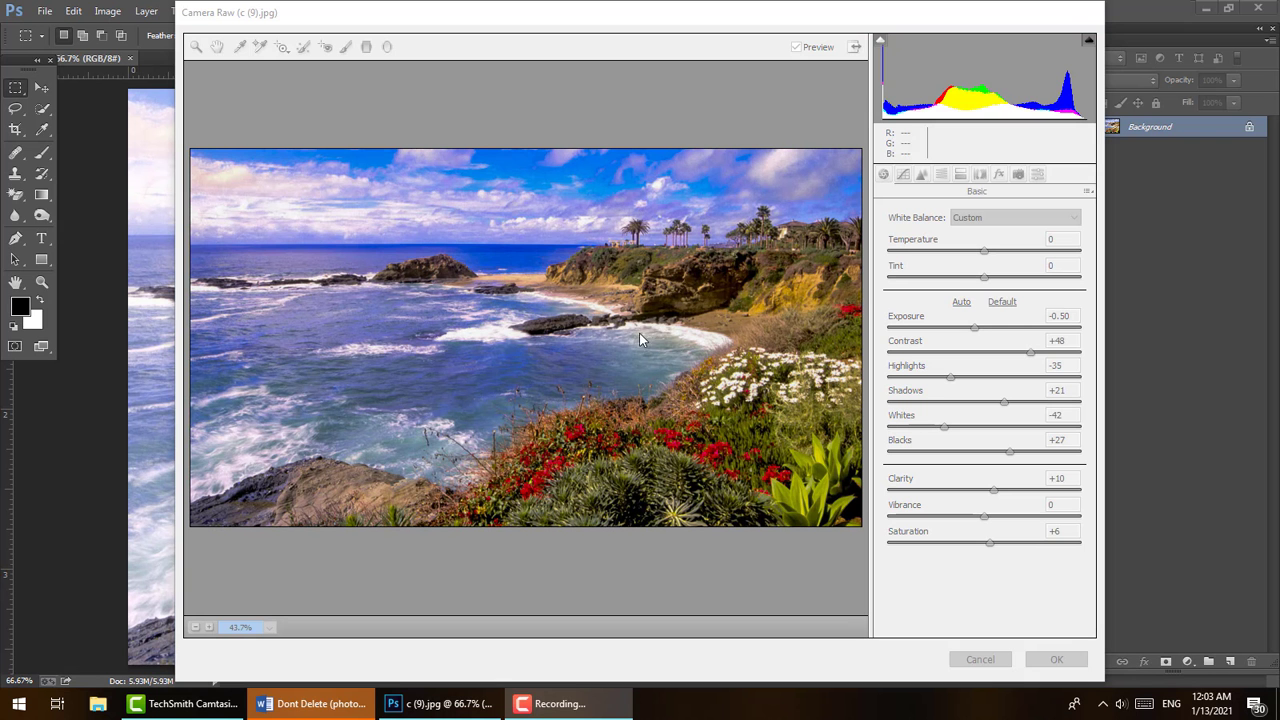
left_click(632, 20)
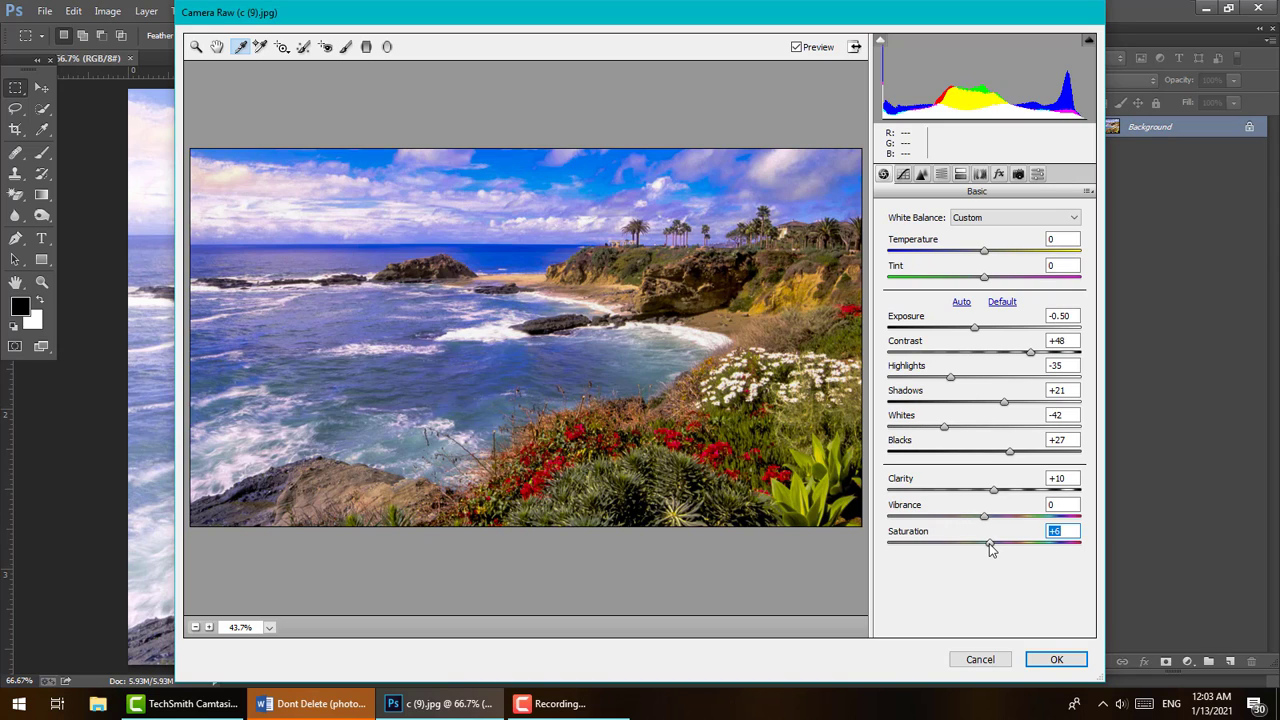
left_click_drag(990, 547, 994, 545)
Cool the photo by setting Temperature to -5, and compare the adjusted photo with the original
left_click_drag(985, 250, 975, 255)
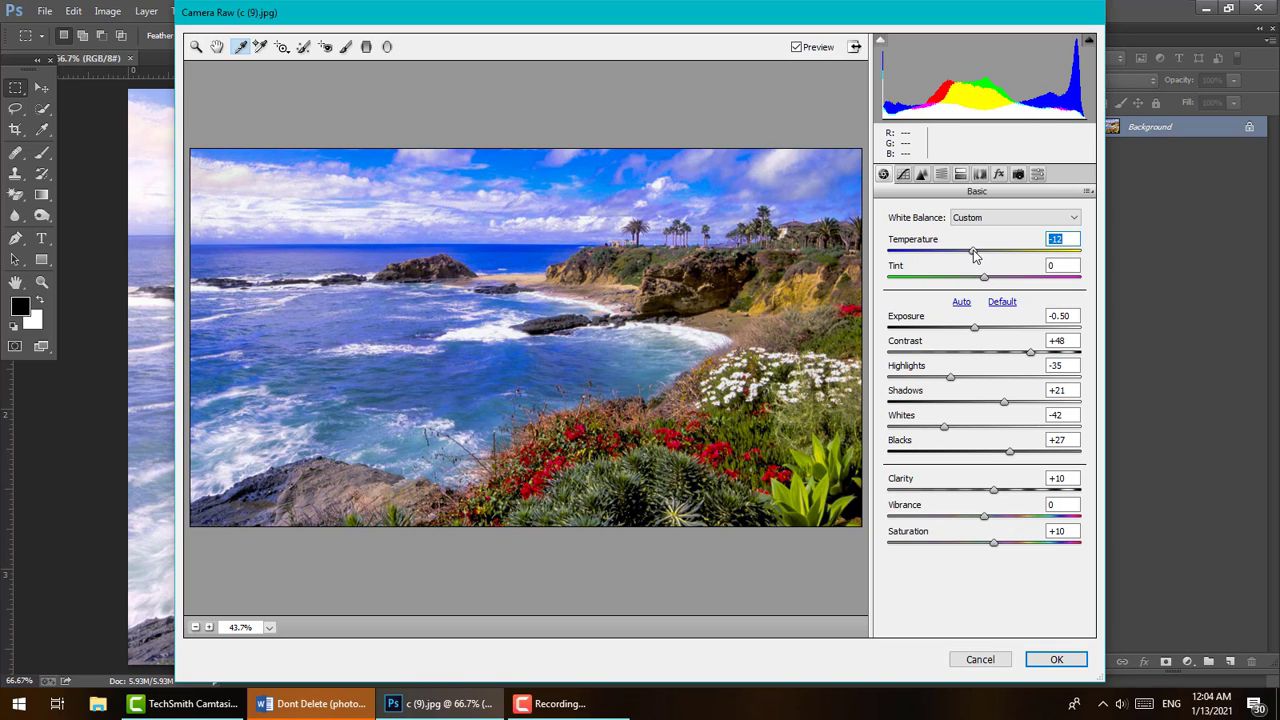
left_click_drag(973, 250, 980, 254)
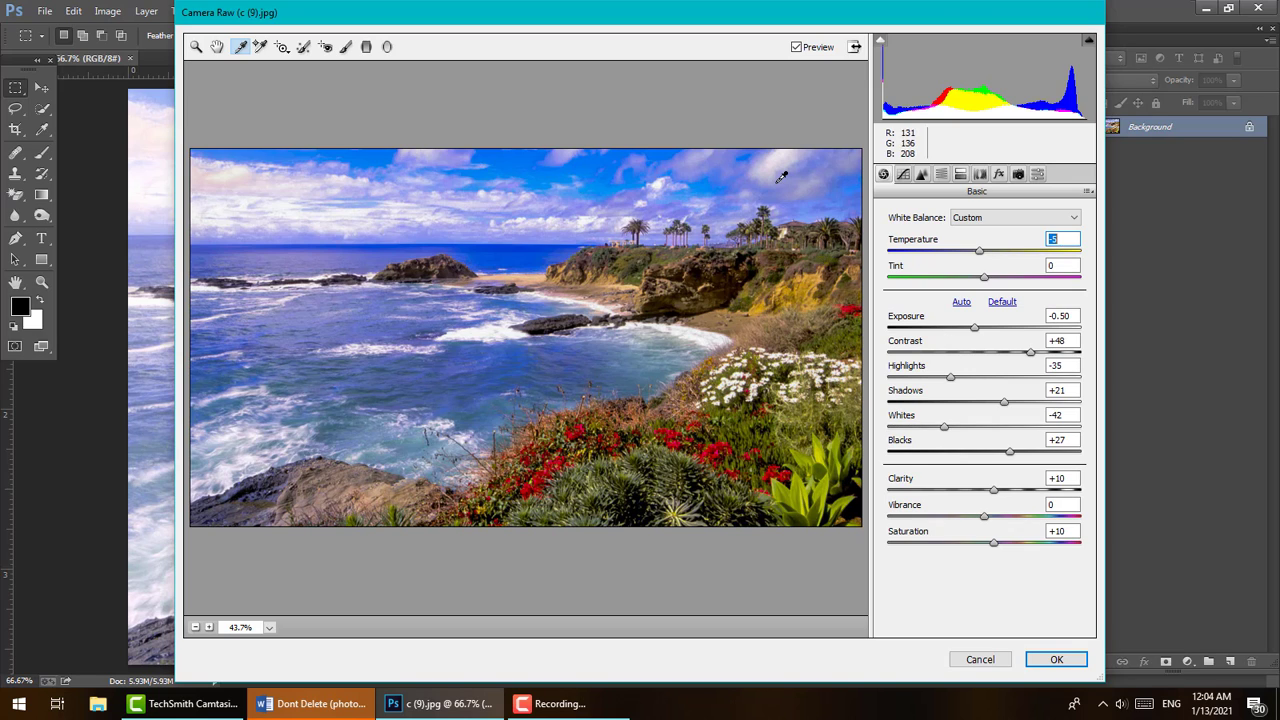
left_click(796, 47)
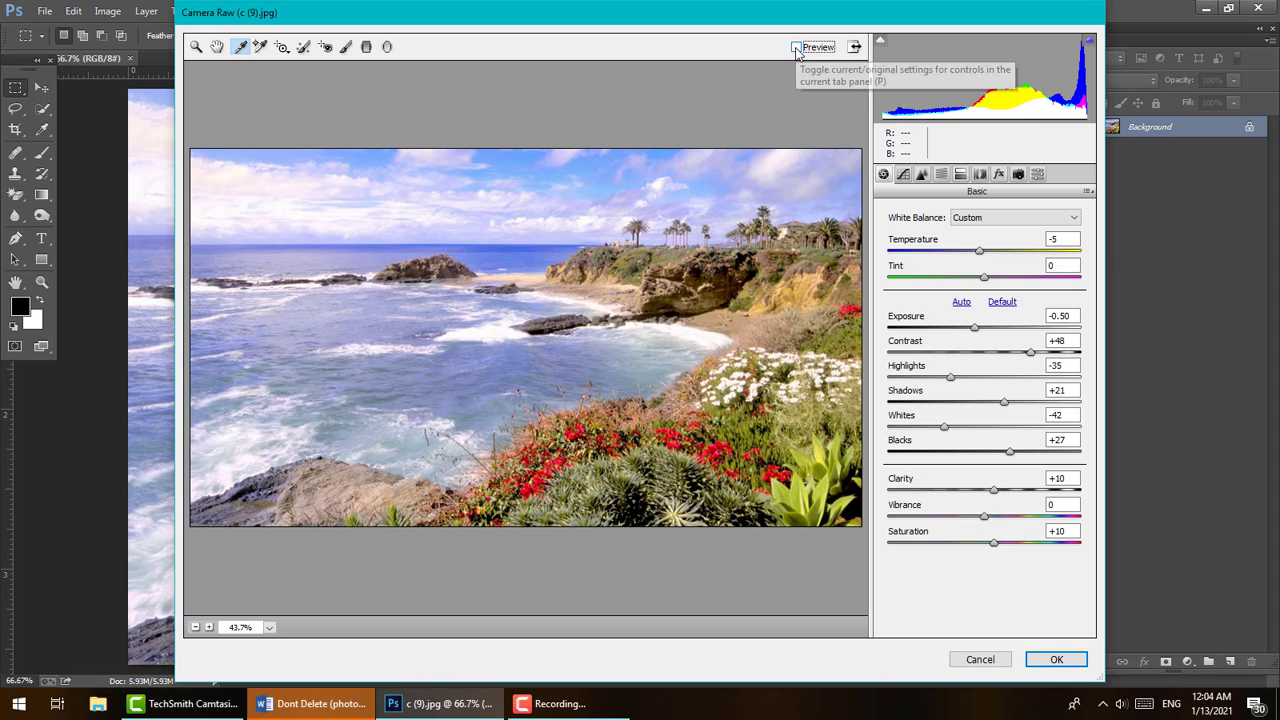
left_click(796, 47)
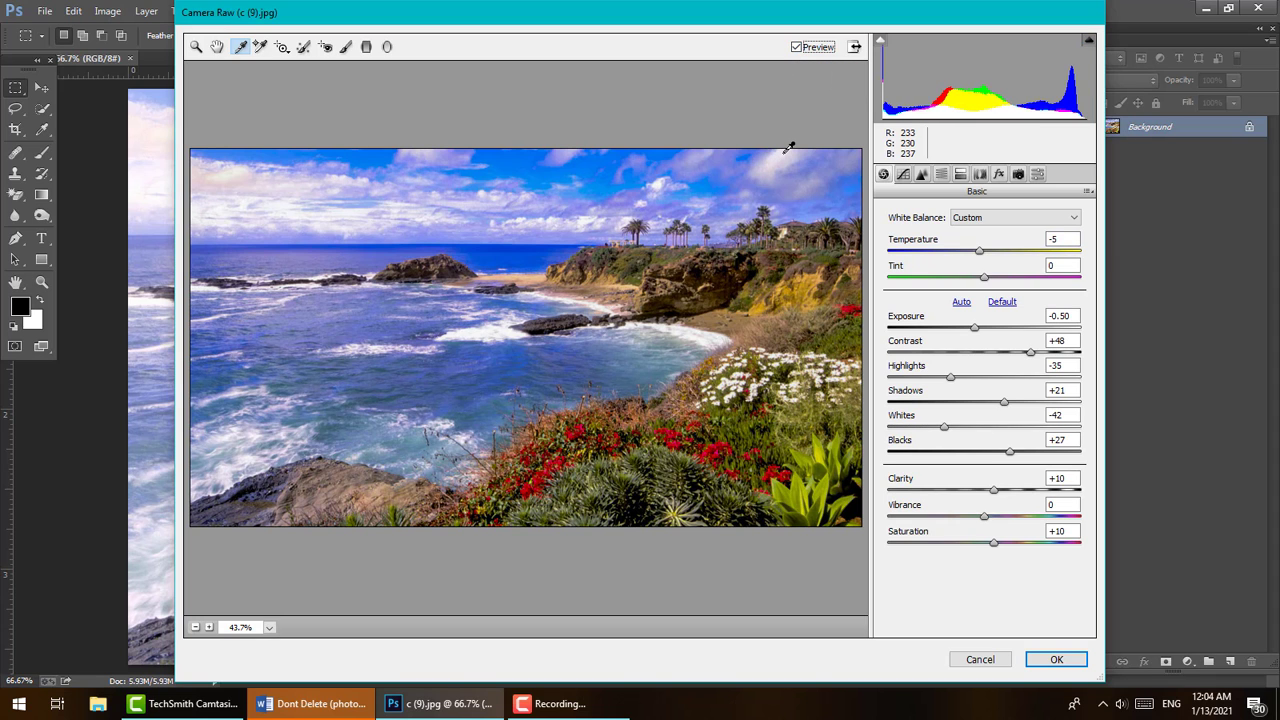